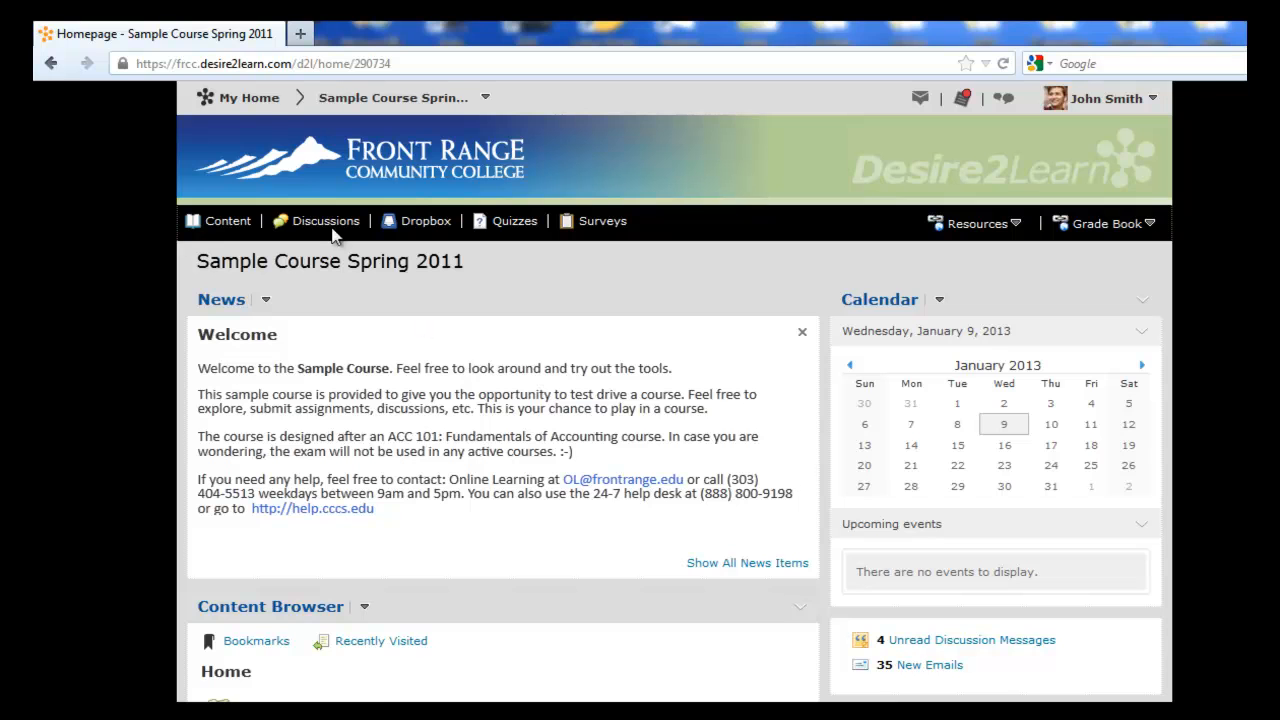
Go to My Home and select the Sample Course Spring 2011 course from there.
click(255, 102)
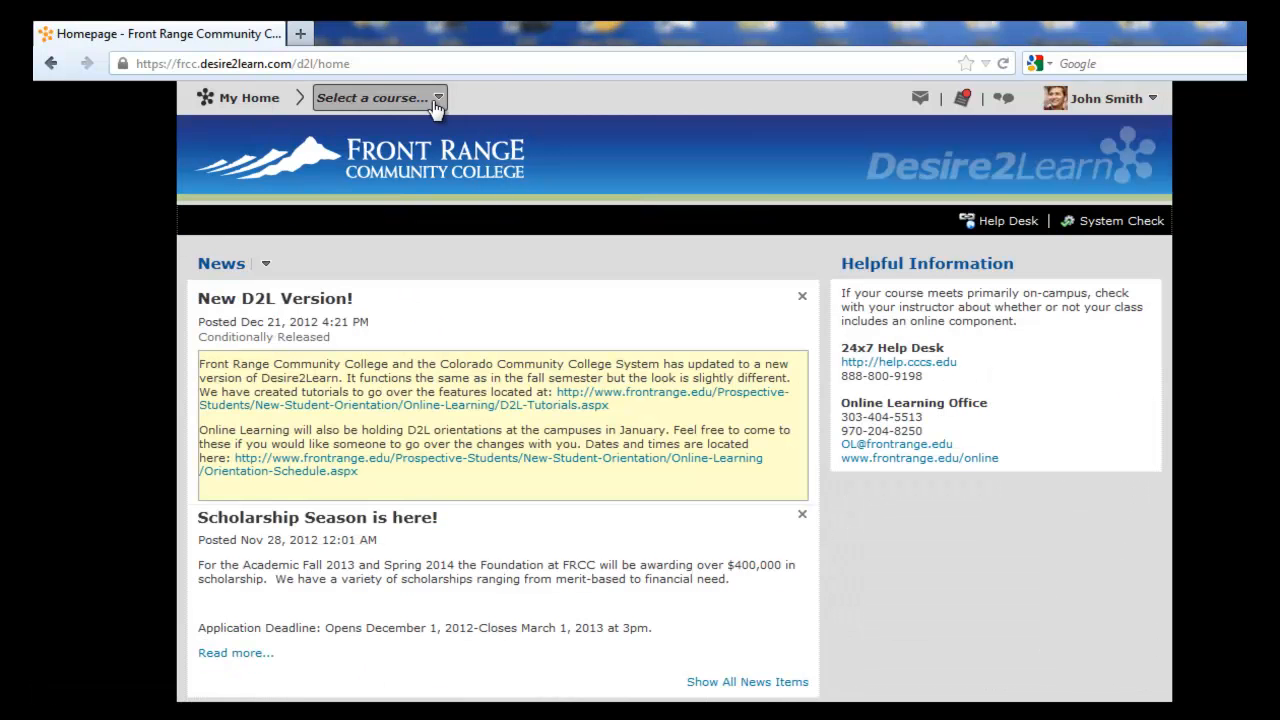
click(437, 100)
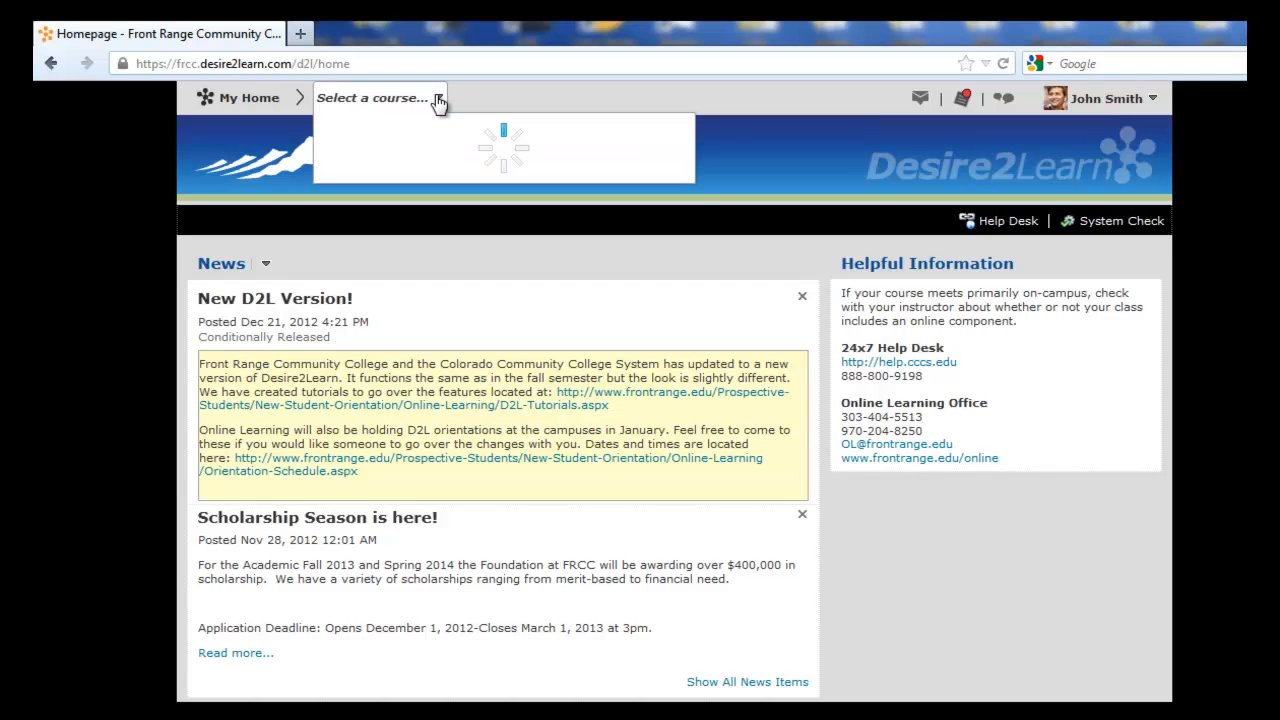
click(383, 204)
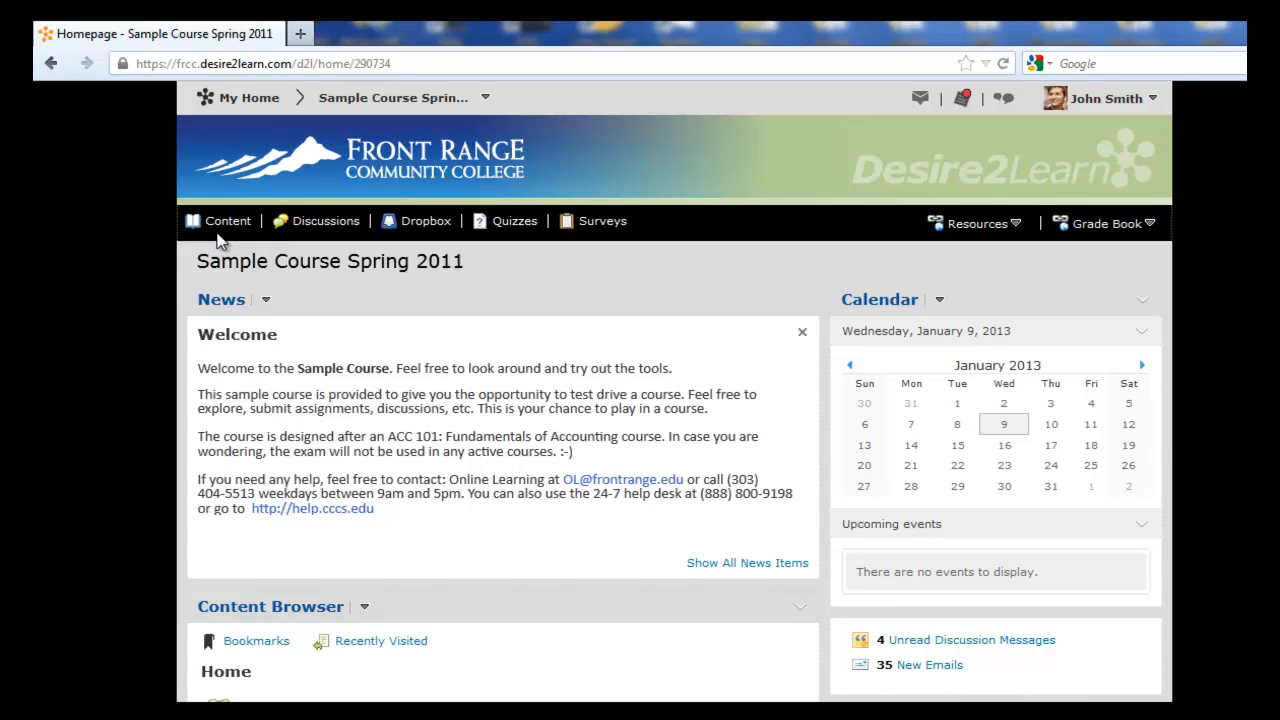
Open the course's discussions list and go into the Career in Accounting topic under Week 1.
click(313, 228)
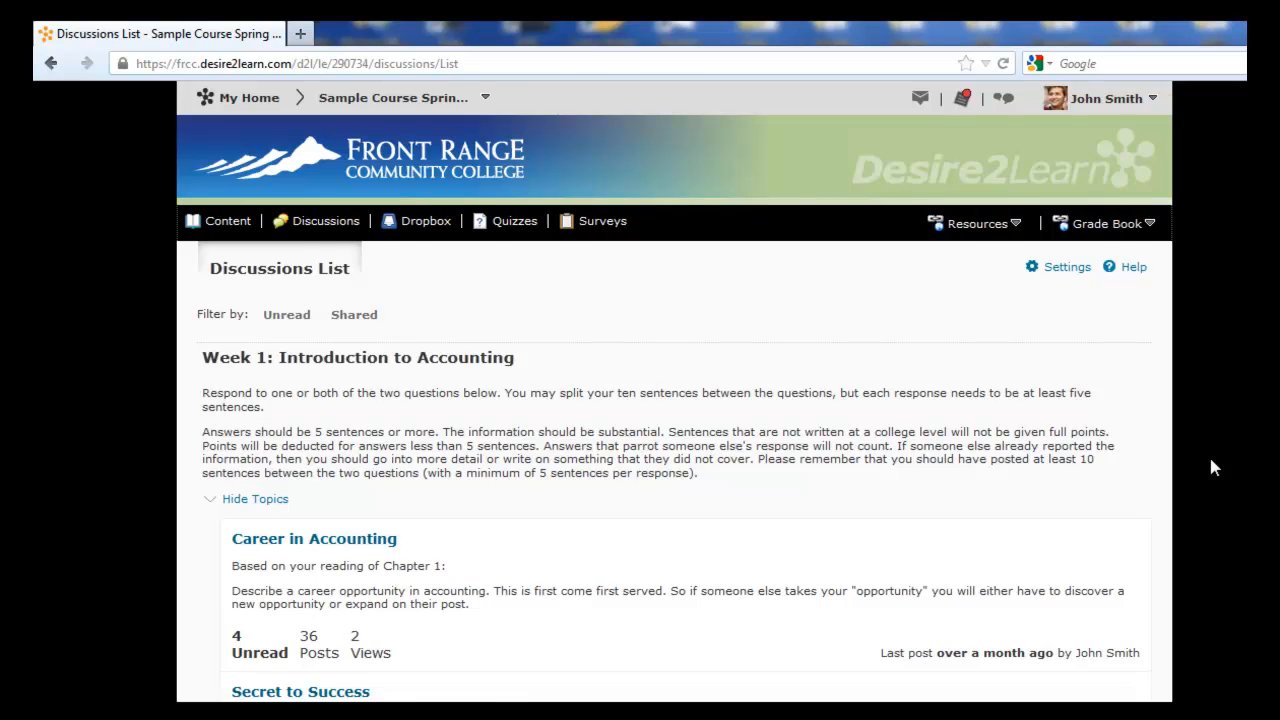
scroll(1211, 466, down, 2)
scroll(1211, 466, up, 2)
scroll(563, 523, down, 2)
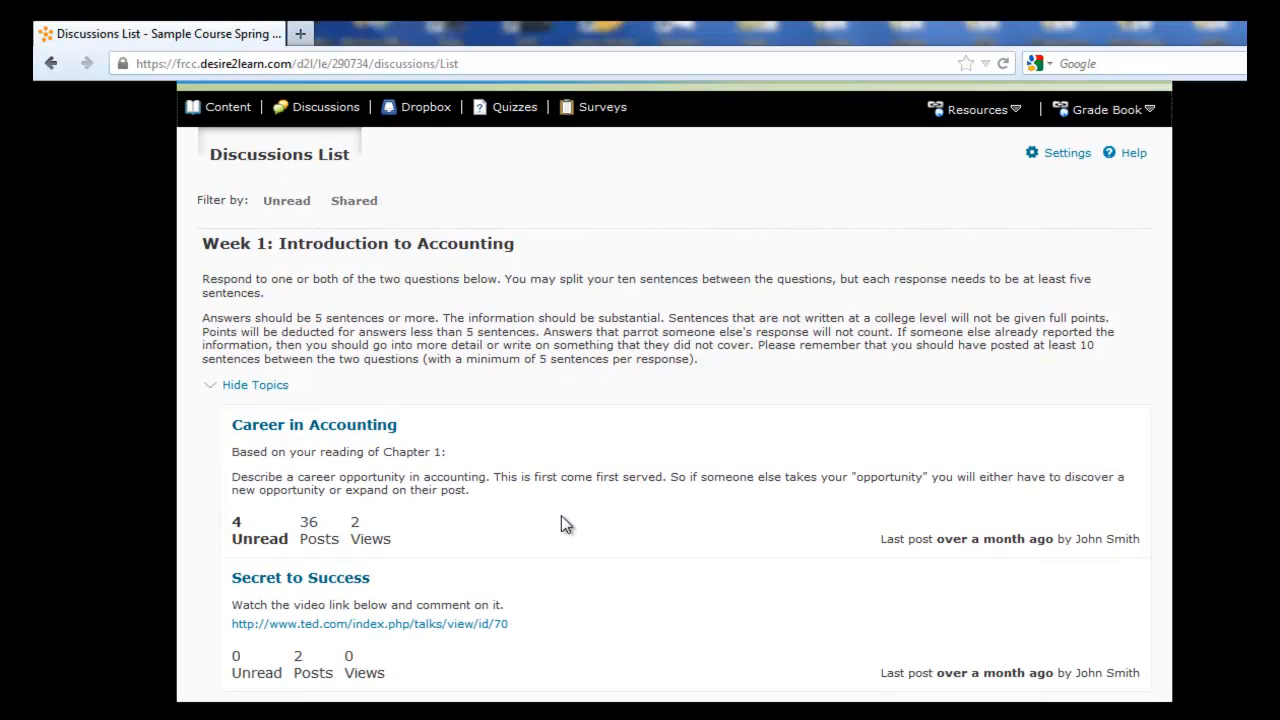
scroll(561, 517, down, 2)
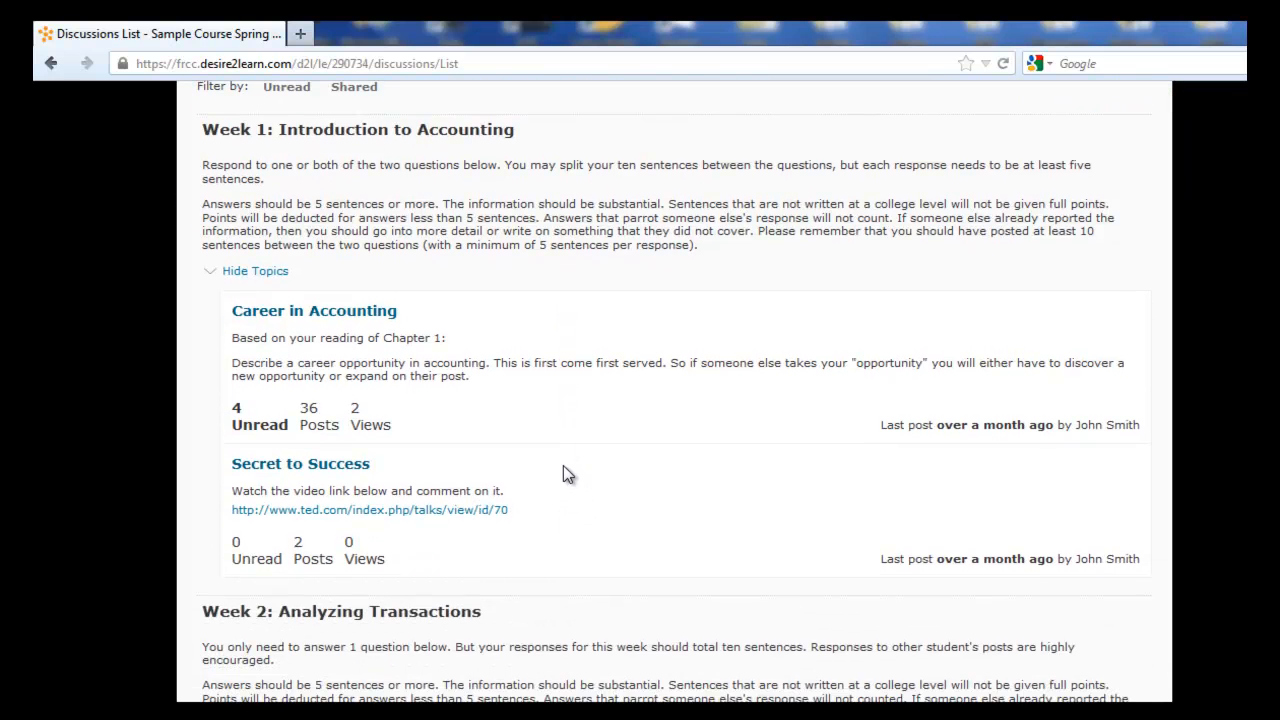
scroll(563, 465, up, 2)
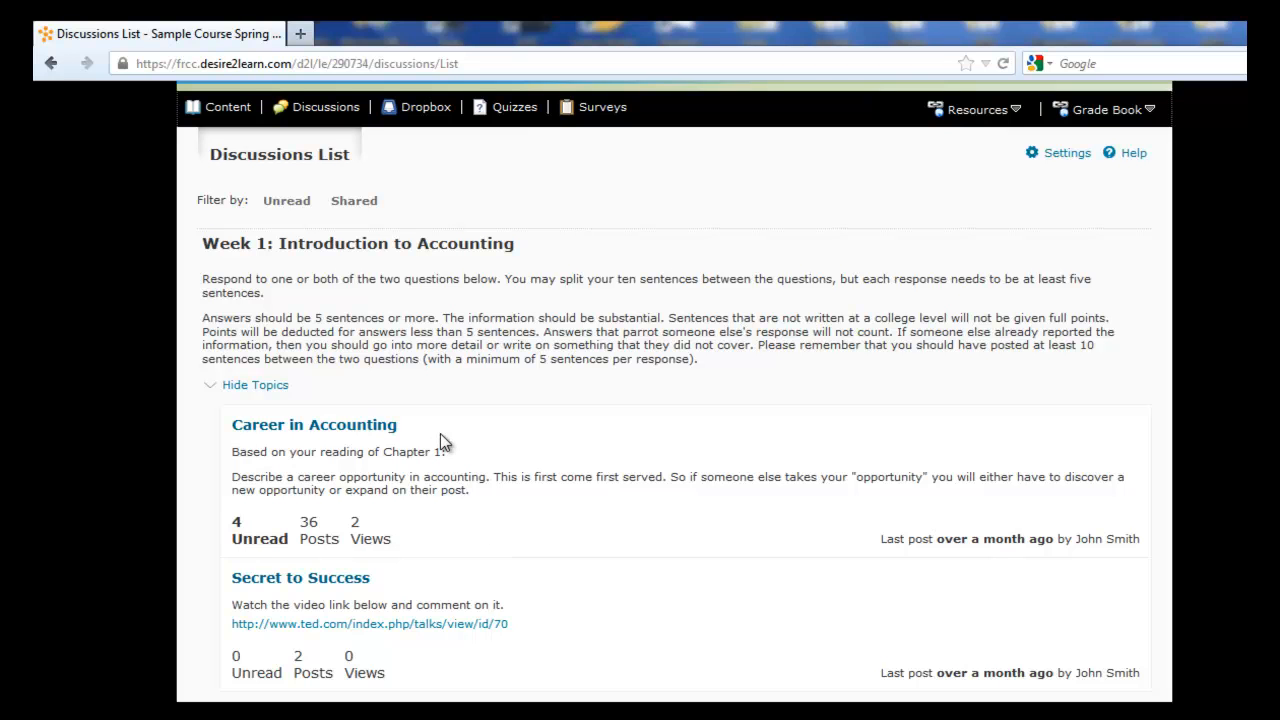
click(318, 428)
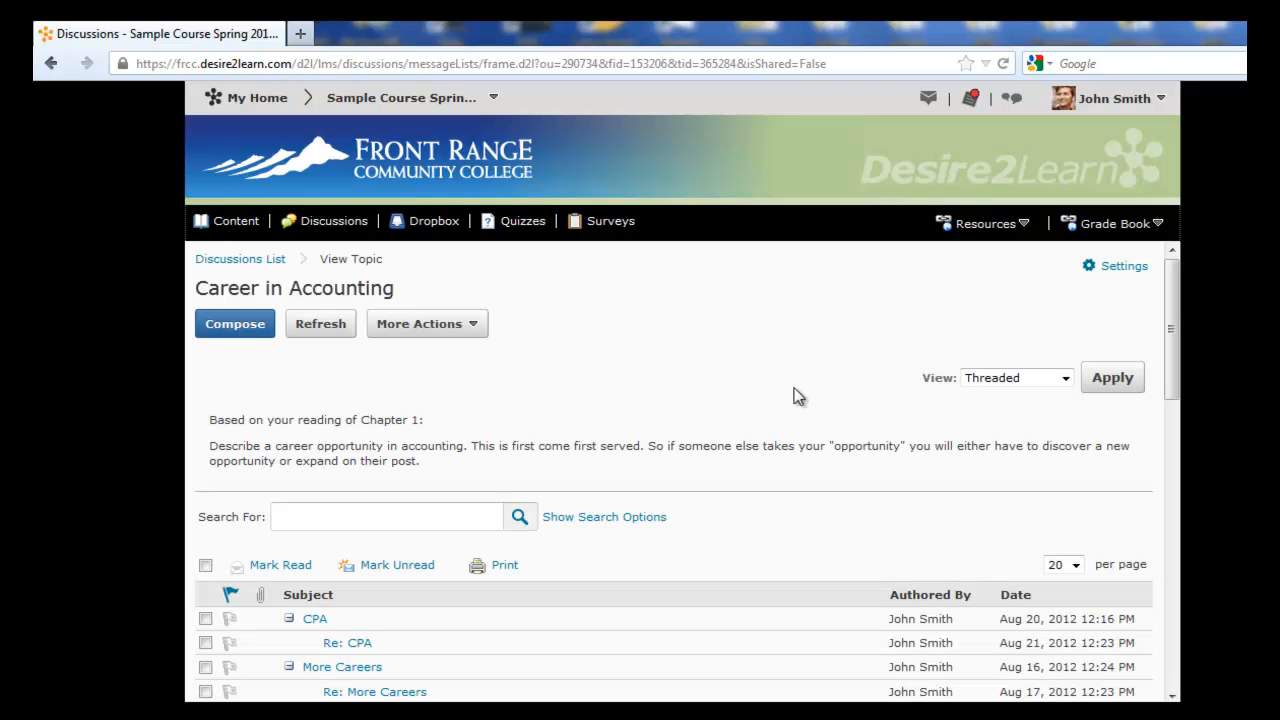
Hide the search area of the Career in Accounting topic and show it again.
scroll(797, 397, down, 3)
scroll(794, 386, up, 3)
click(476, 326)
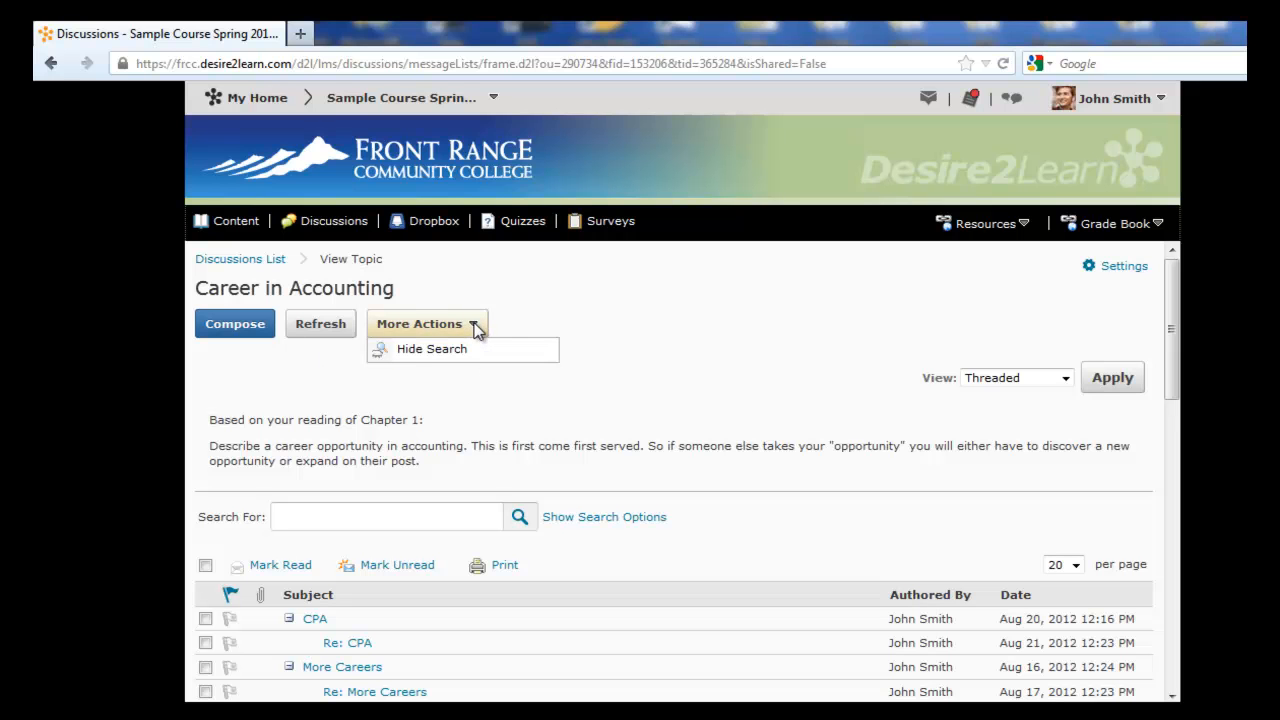
click(420, 350)
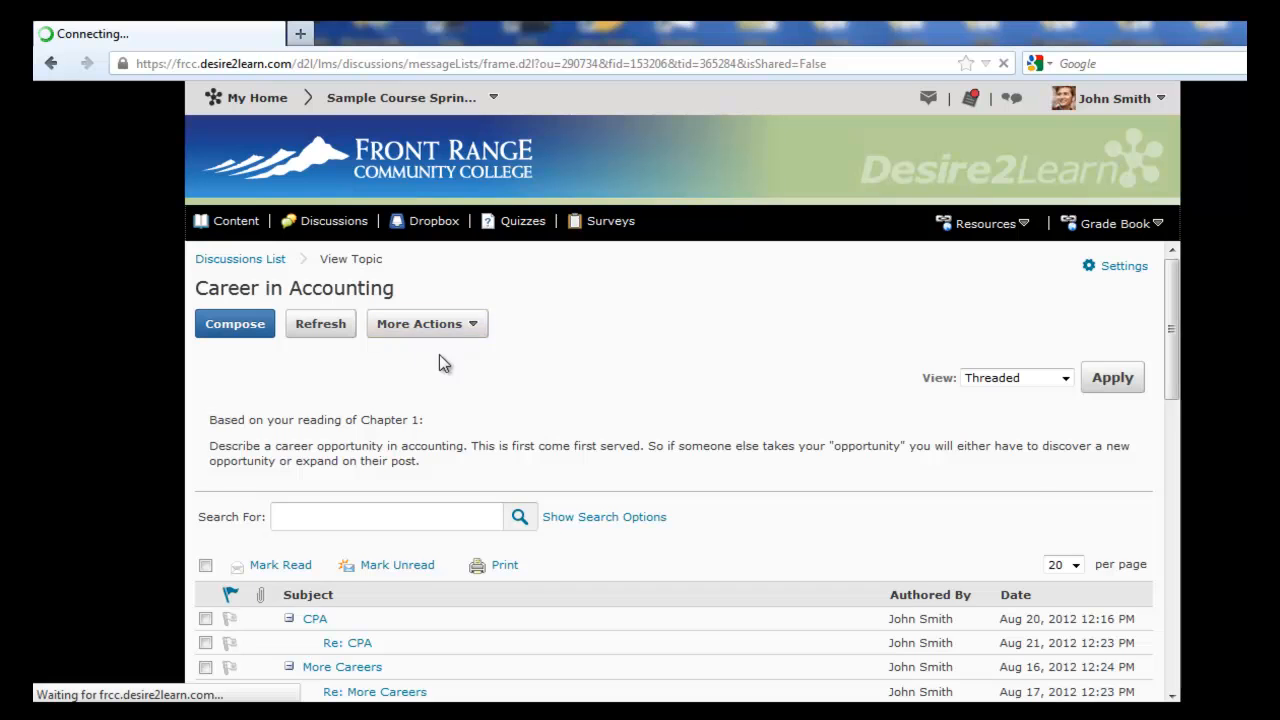
click(478, 330)
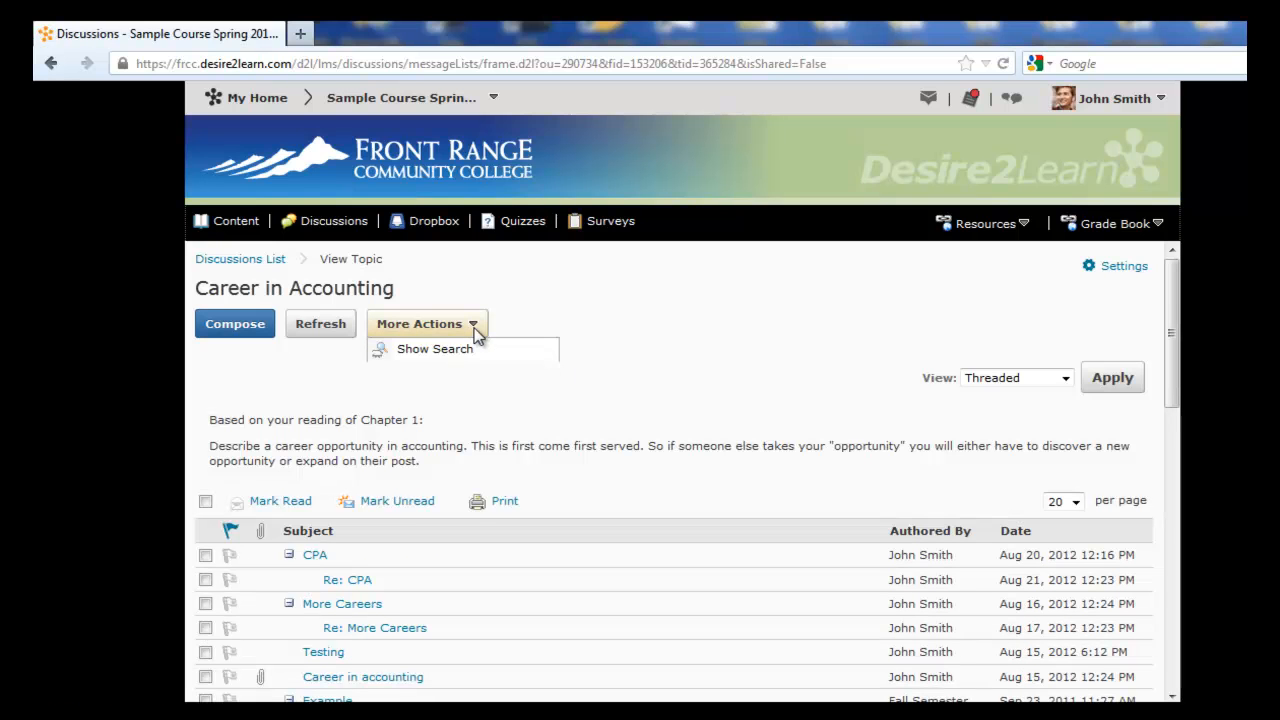
click(454, 352)
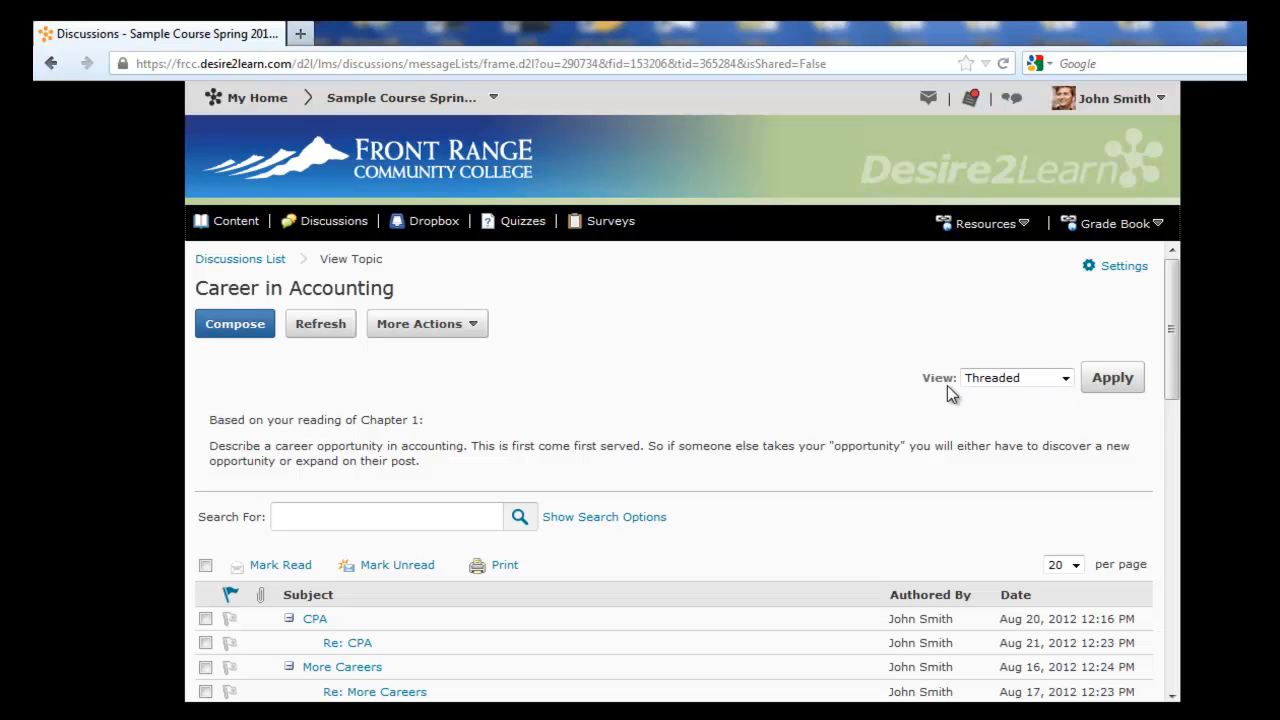
Check the available message view options and look through the topic's threaded list of posts and replies.
click(1064, 380)
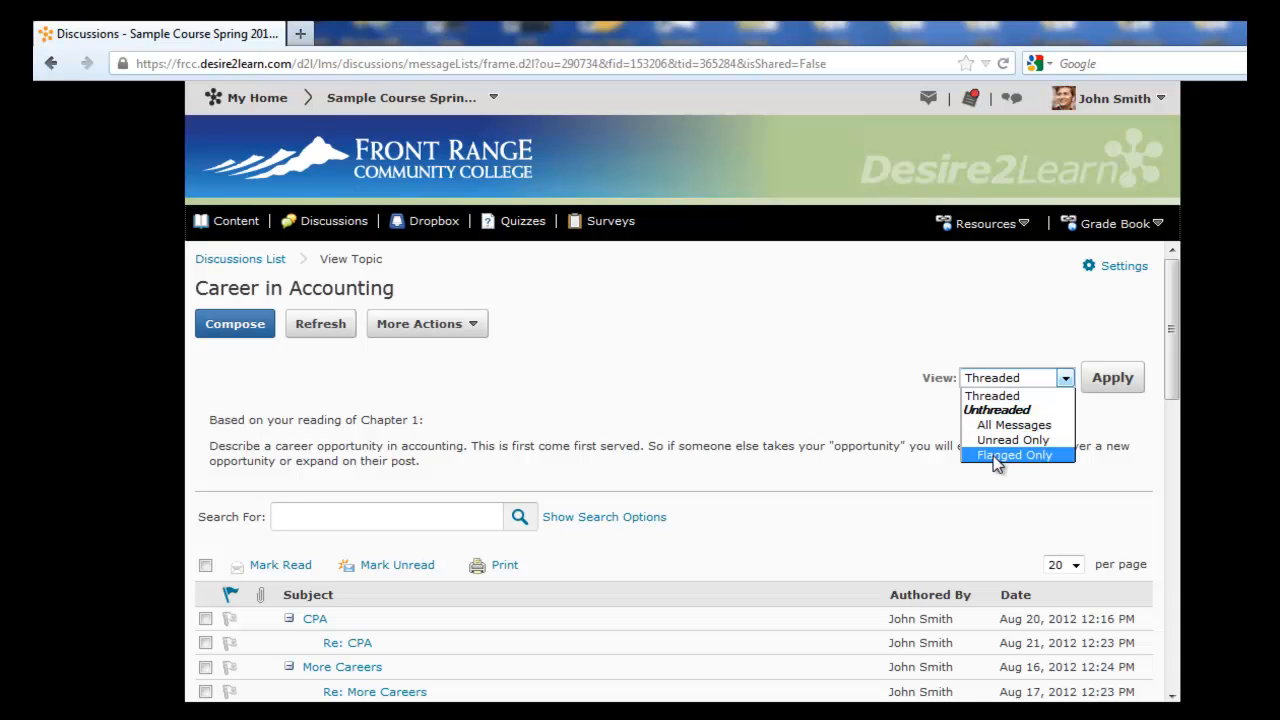
click(744, 366)
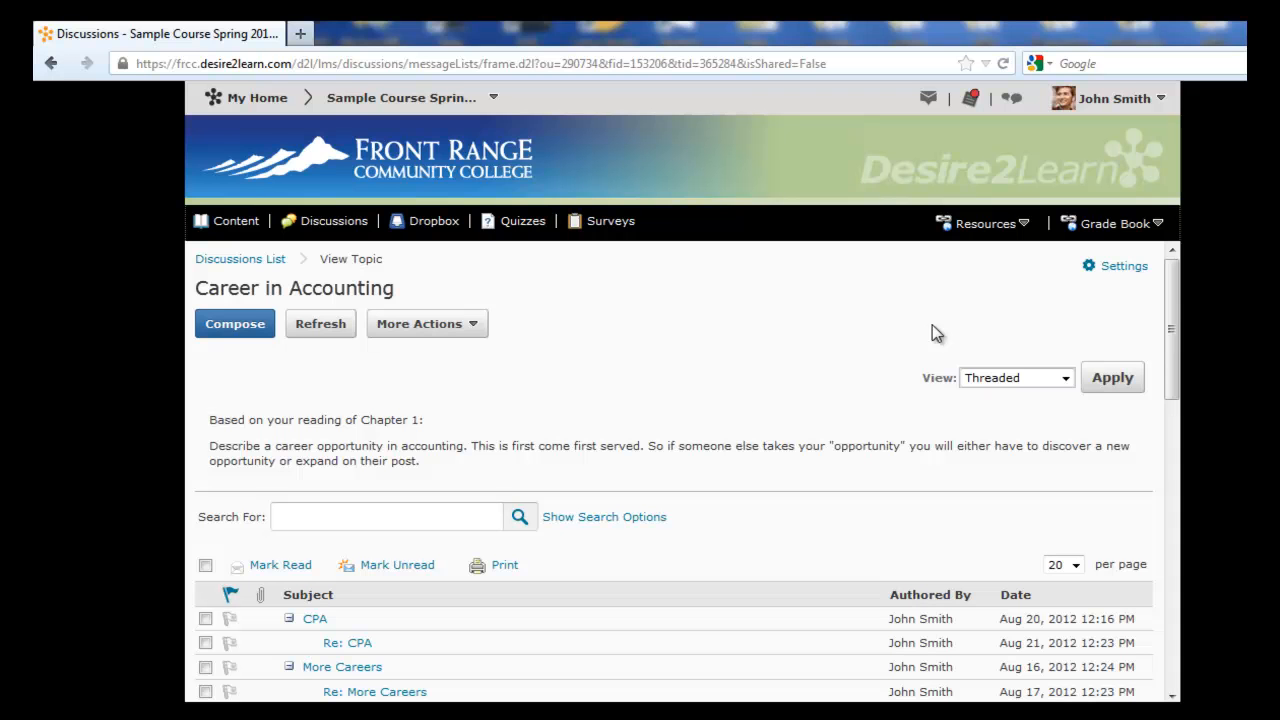
scroll(786, 310, down, 2)
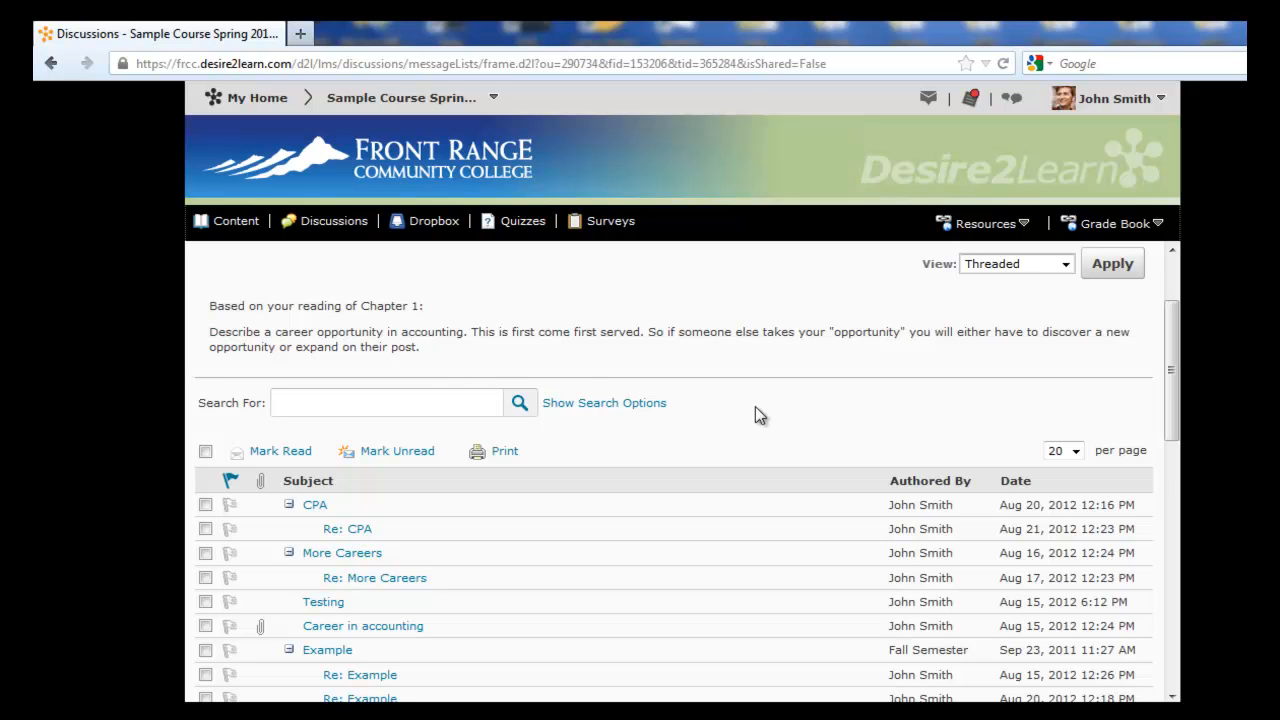
scroll(755, 408, down, 3)
scroll(756, 409, up, 2)
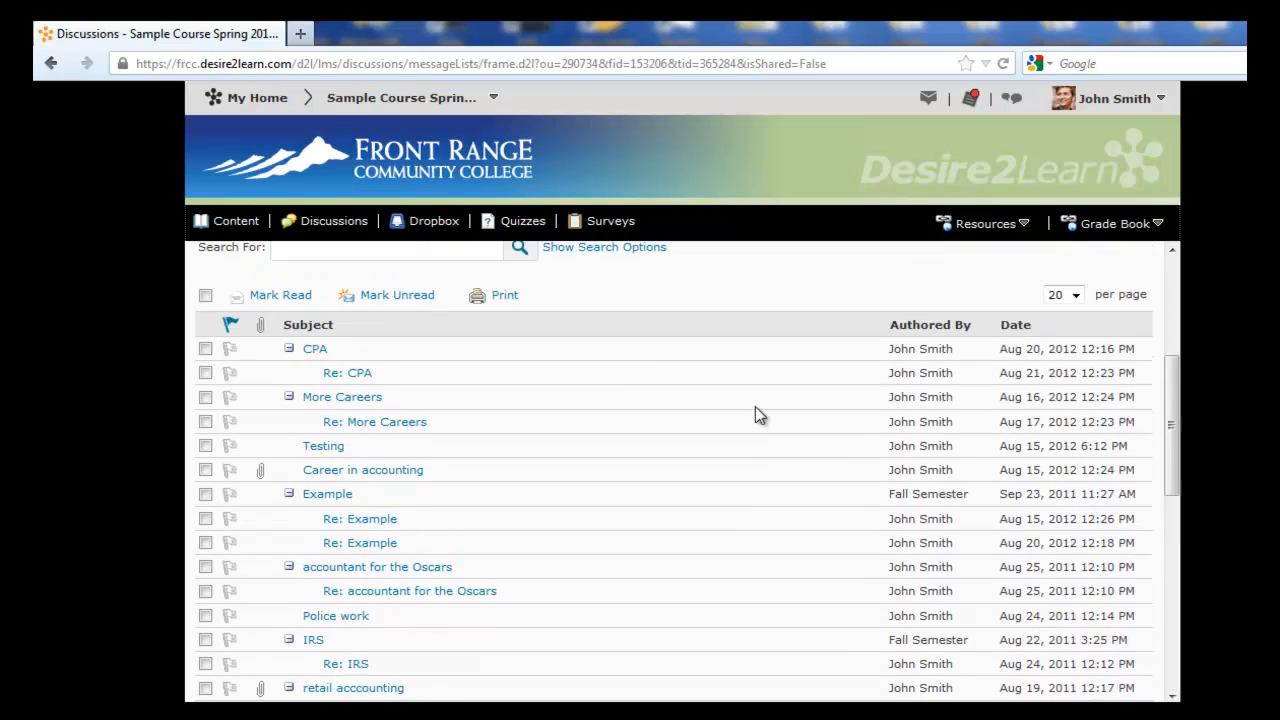
scroll(756, 409, down, 2)
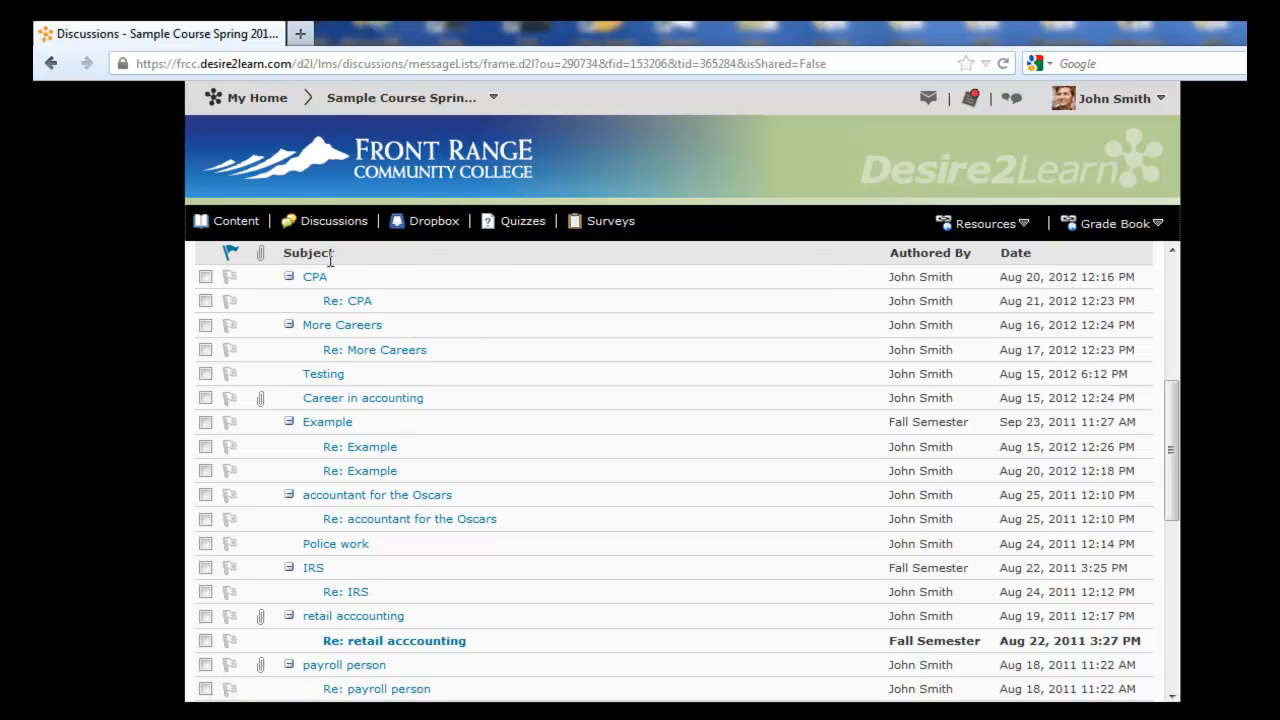
scroll(392, 287, up, 2)
scroll(394, 287, down, 2)
scroll(392, 287, up, 2)
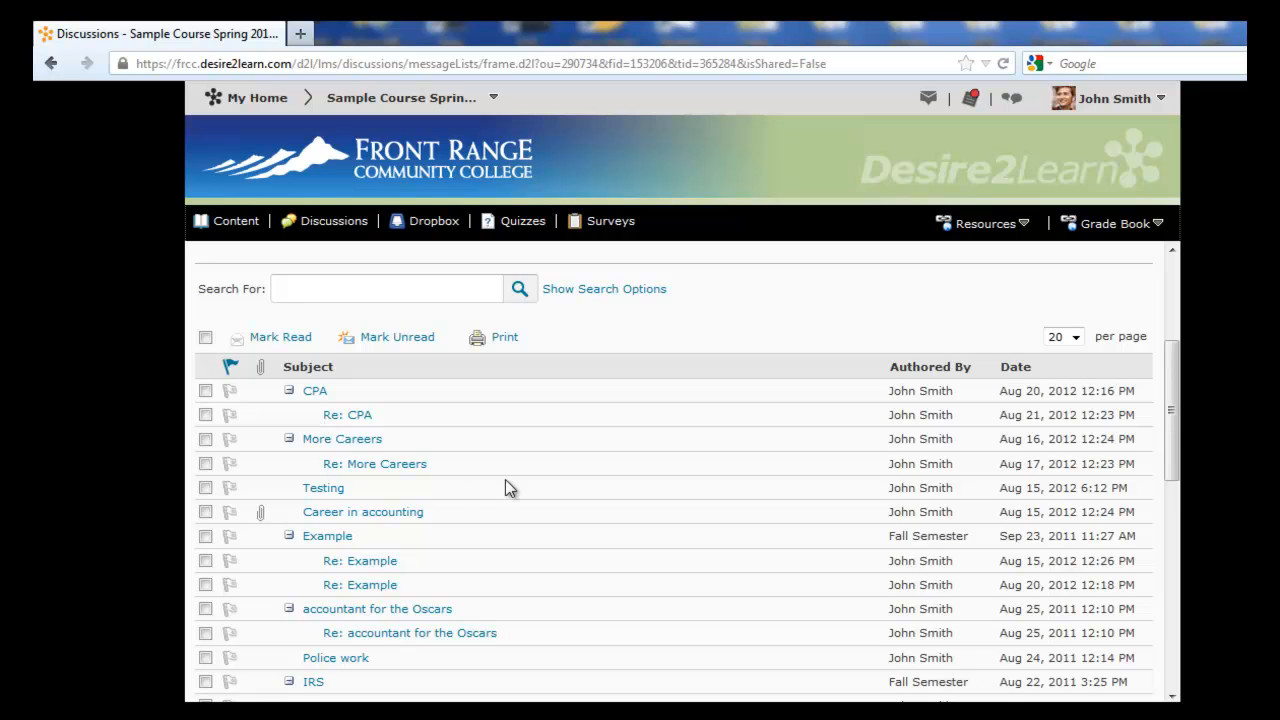
scroll(505, 479, down, 2)
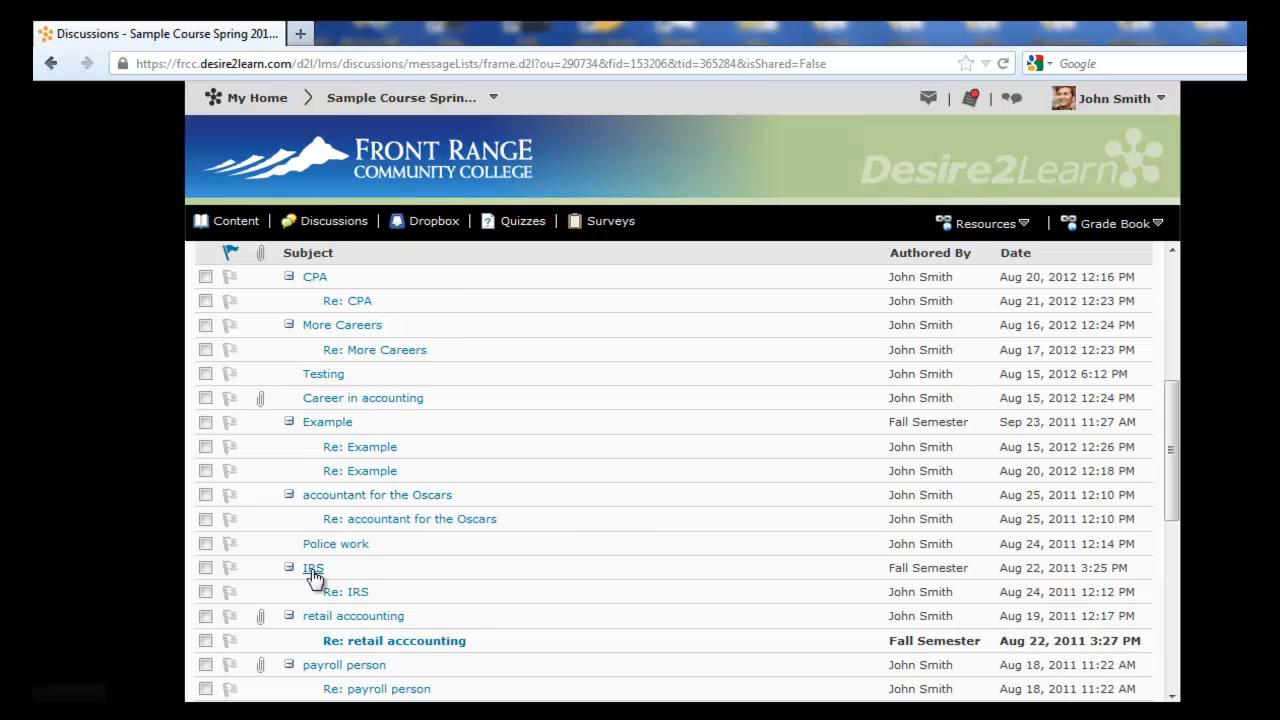
scroll(590, 576, down, 3)
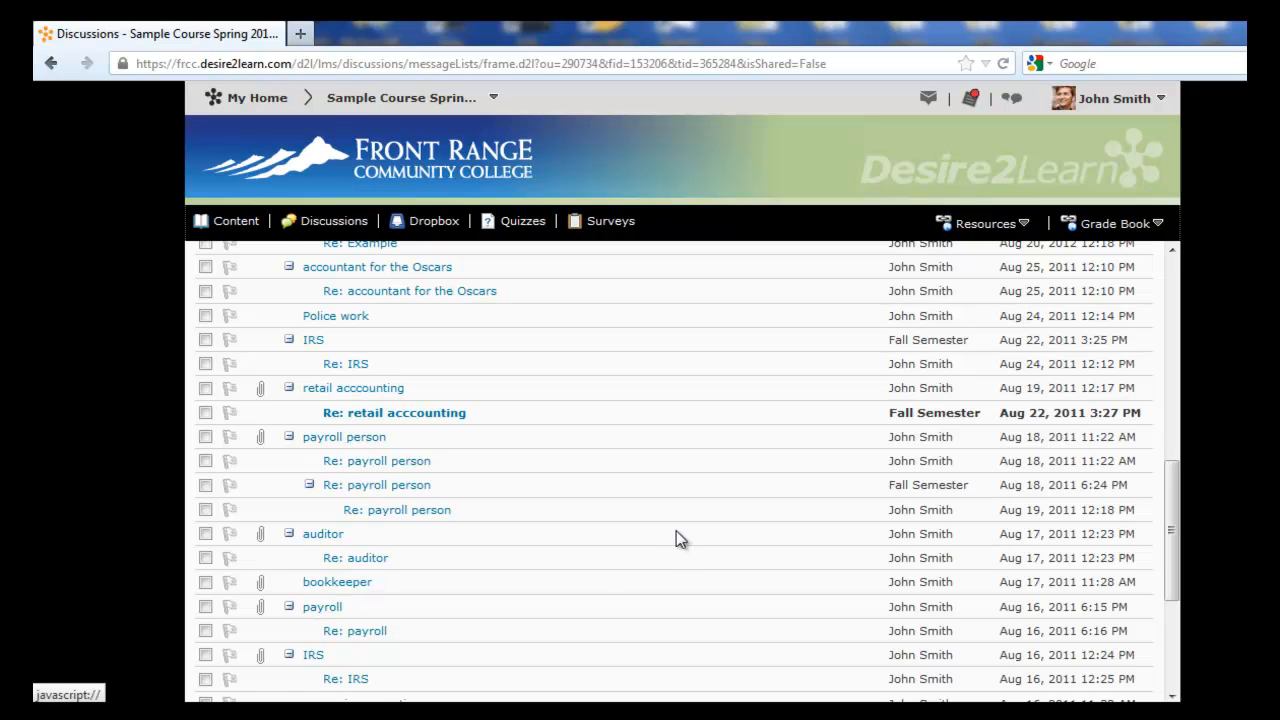
Compose a new message in the Career in Accounting topic with the subject "My career in accounting".
scroll(679, 538, up, 3)
scroll(679, 538, up, 5)
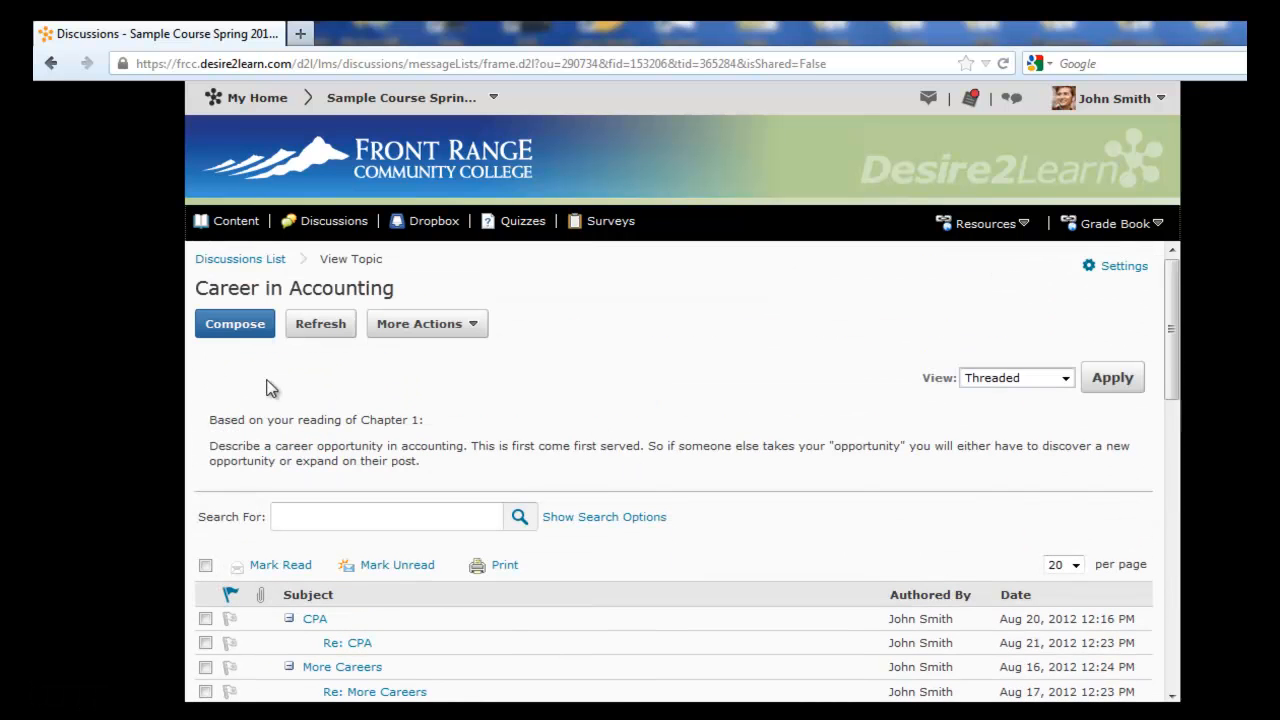
click(230, 326)
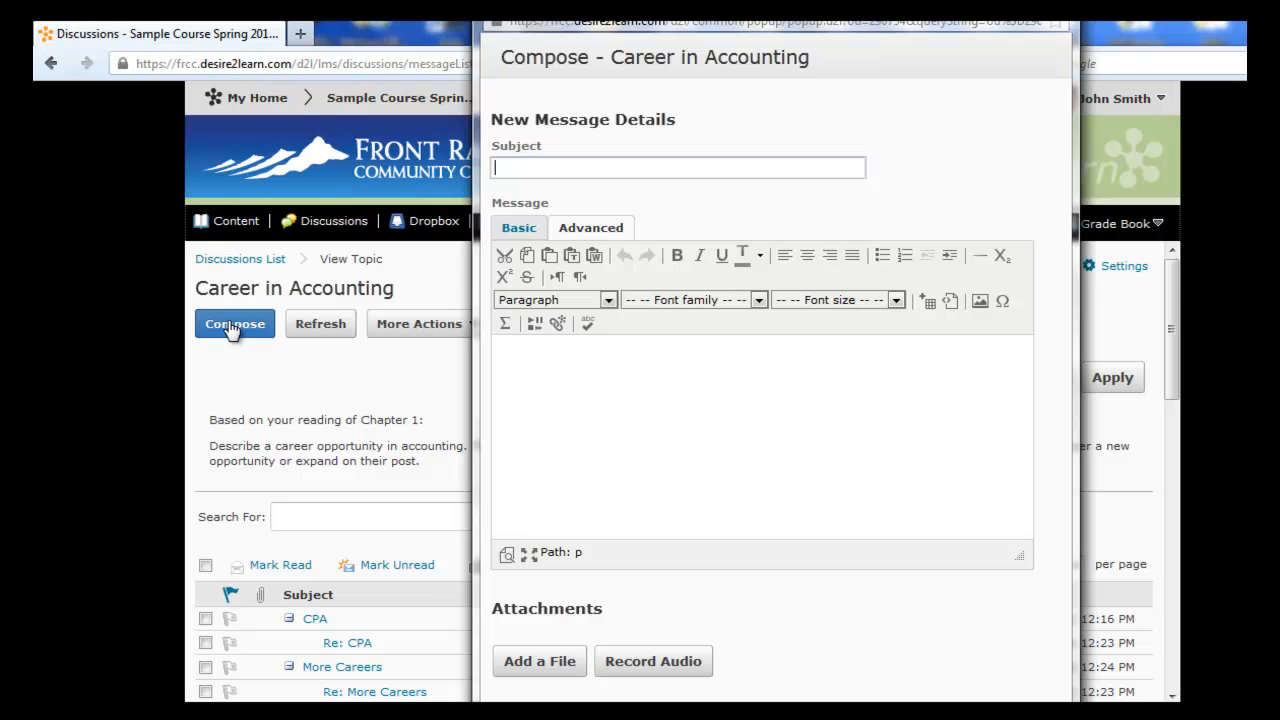
click(527, 166)
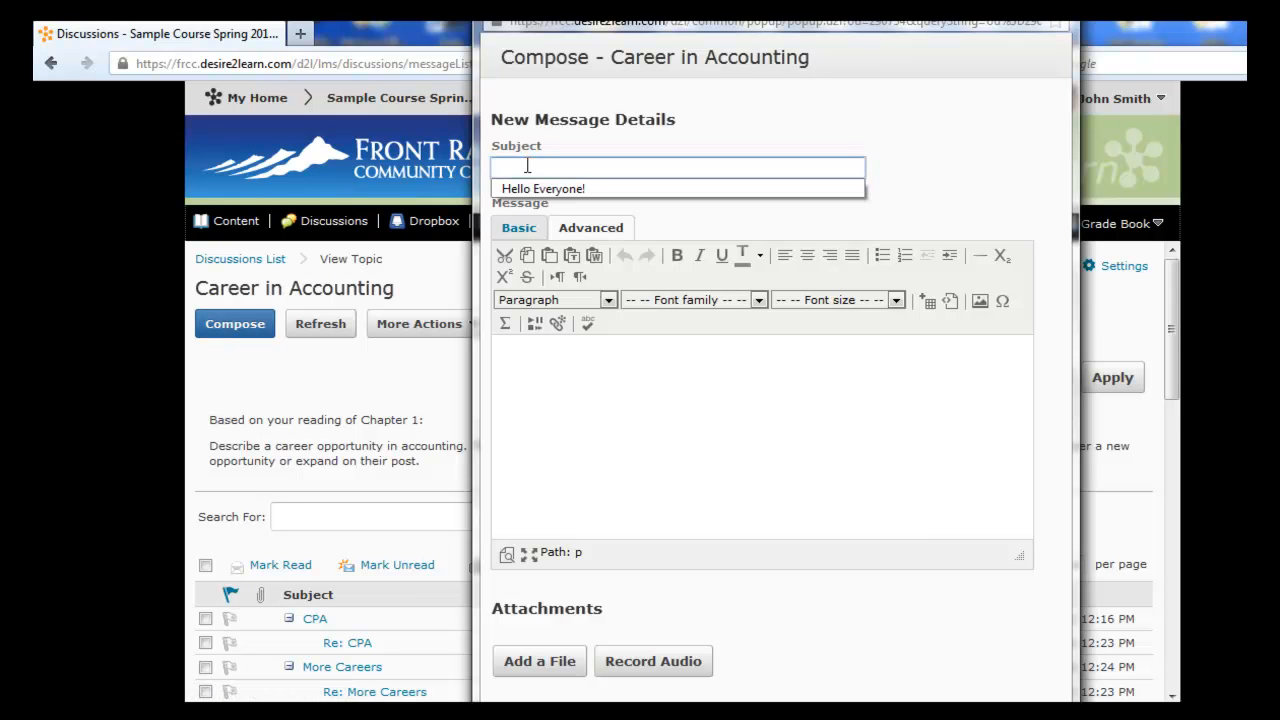
click(527, 166)
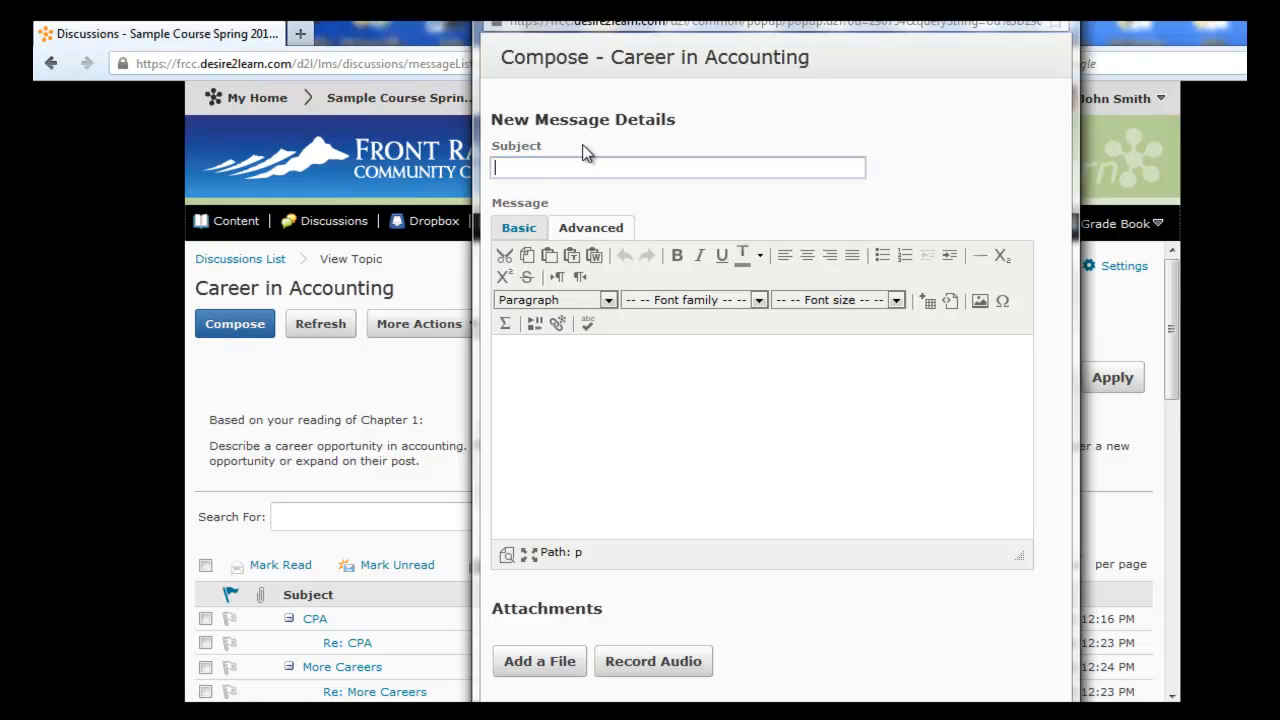
text(My career in accounting)
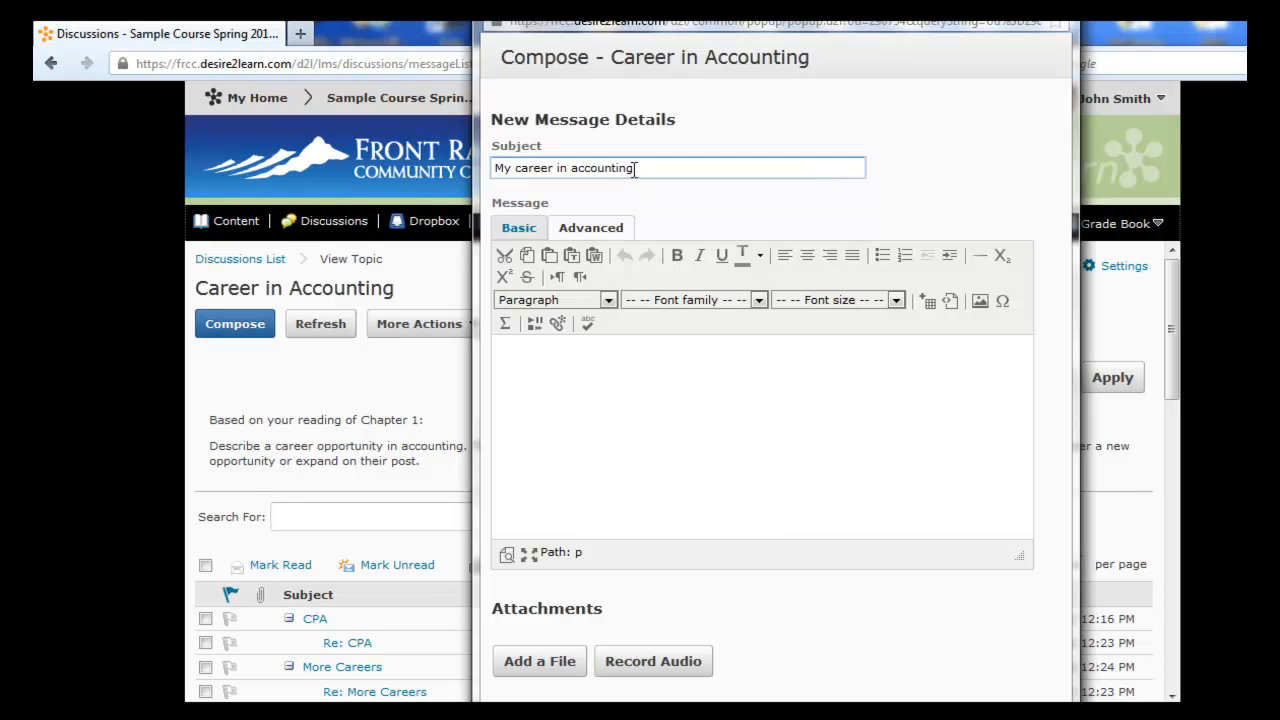
Write the message body "I would like to be an accountant for a city. I think I would find this type of managerail accounting interesteing.".
click(550, 365)
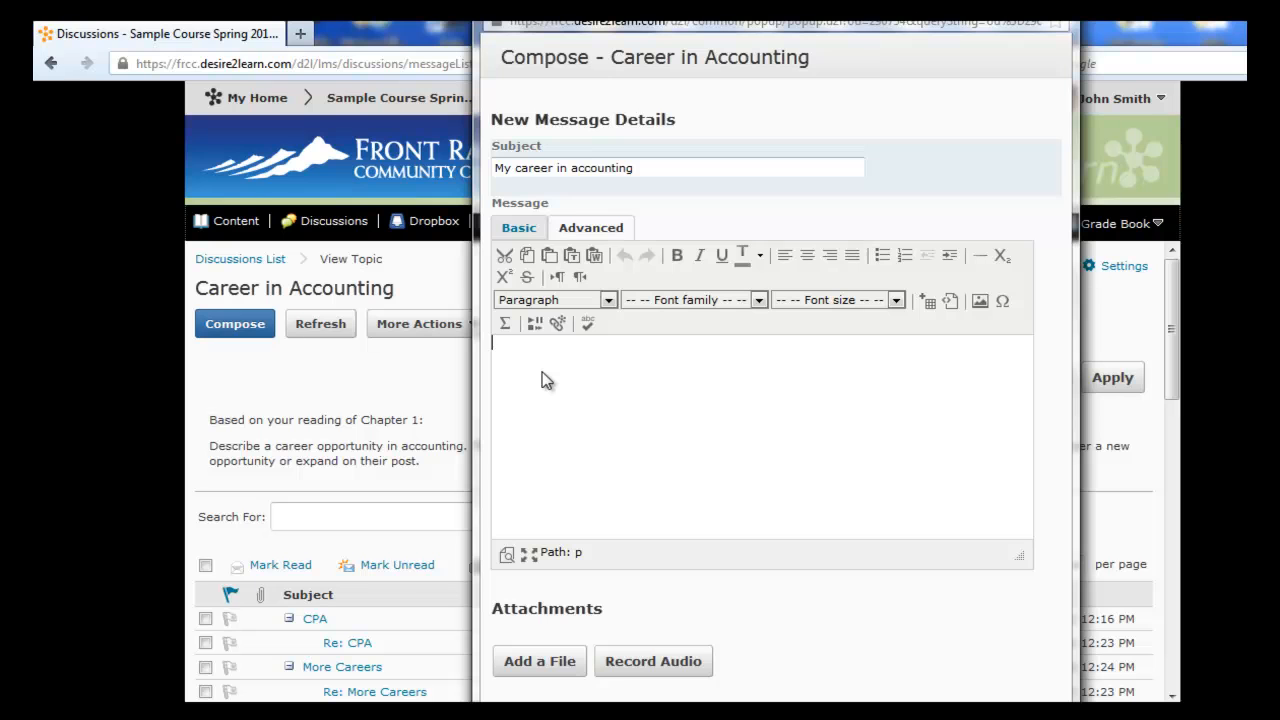
text(I would like to be an )
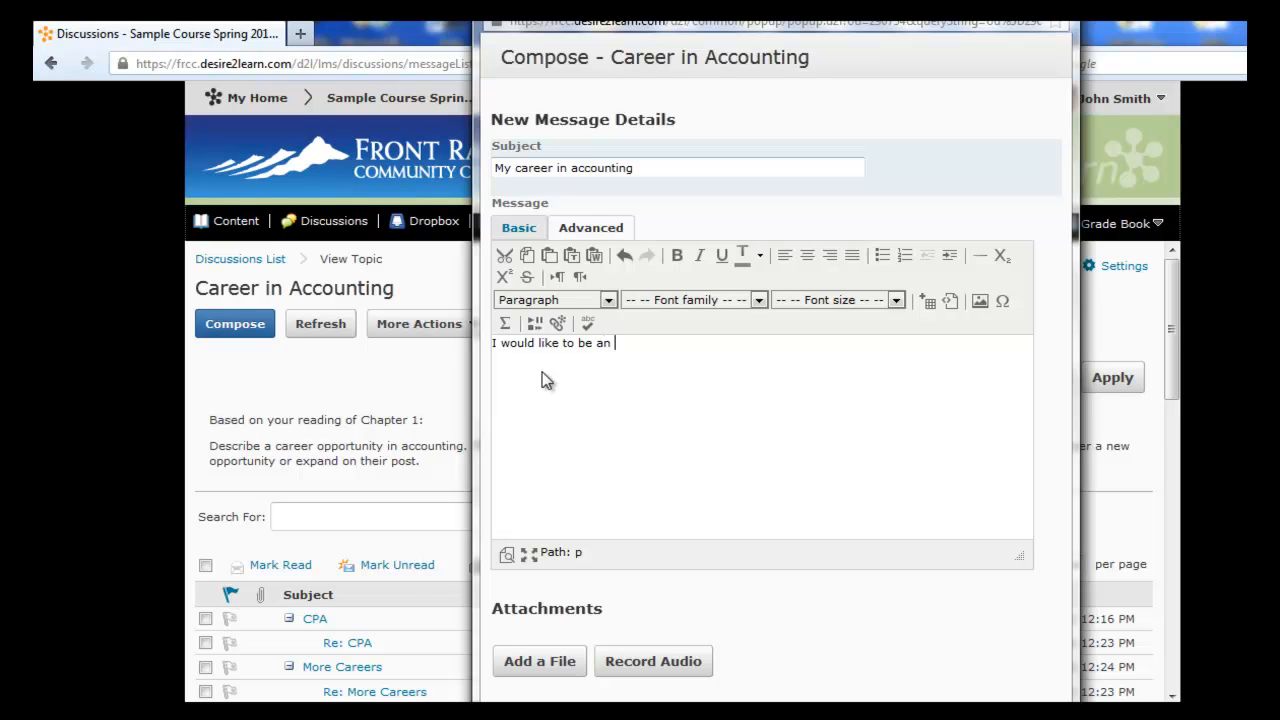
text(accountant for a city.)
text(I th)
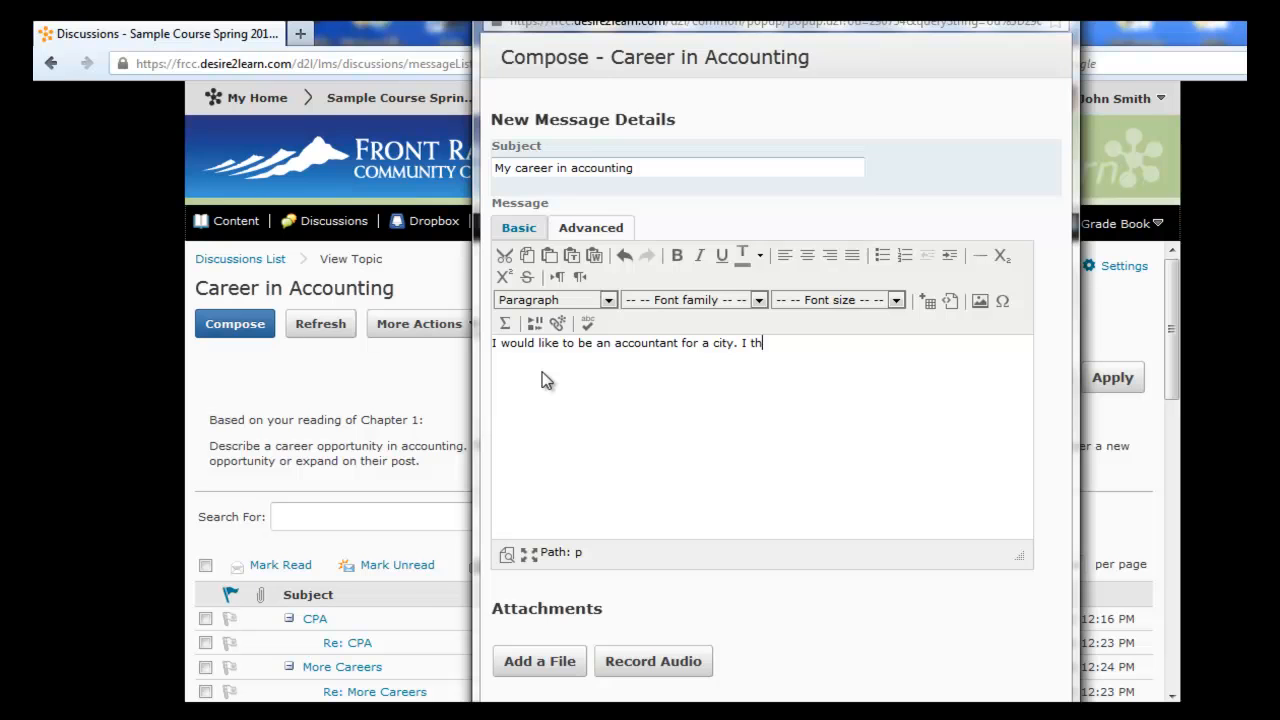
text(ink I would find this typ)
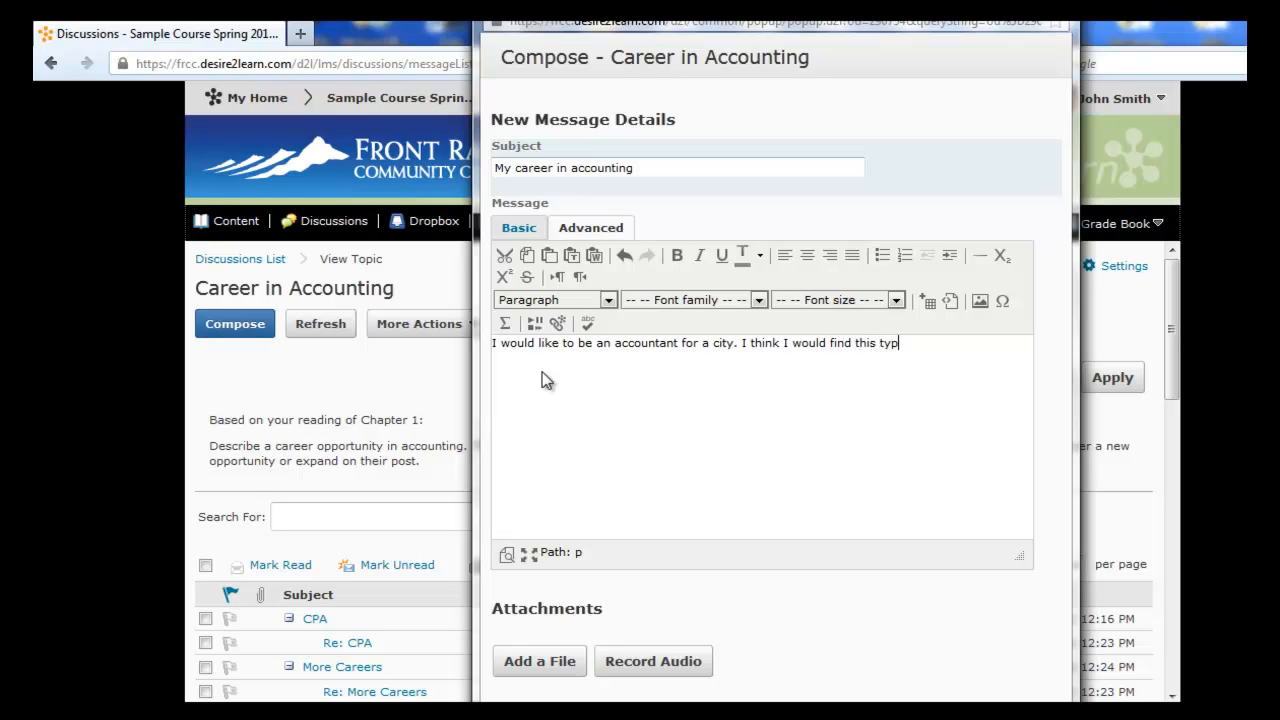
text(e of managerail accounting inte)
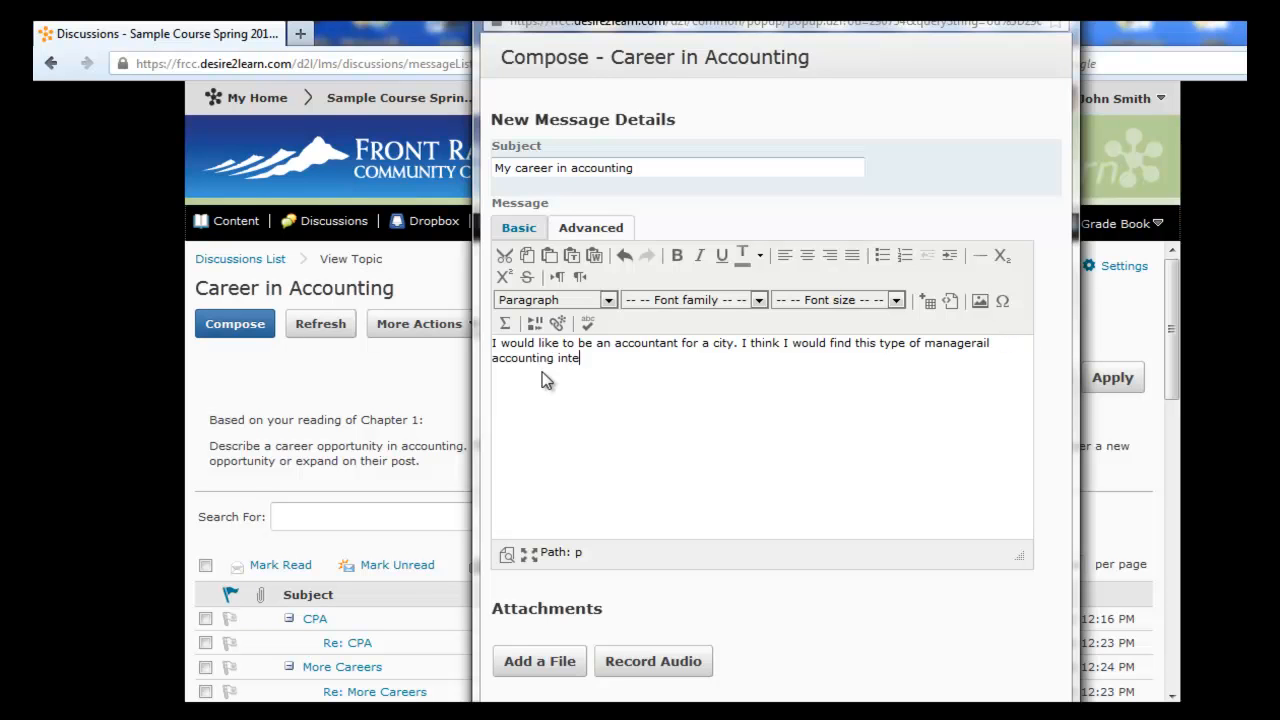
text(resteing.)
Spell-check the message, ignoring "managerail" once and replacing "interesteing" with "interesting", and apply the corrections.
click(588, 322)
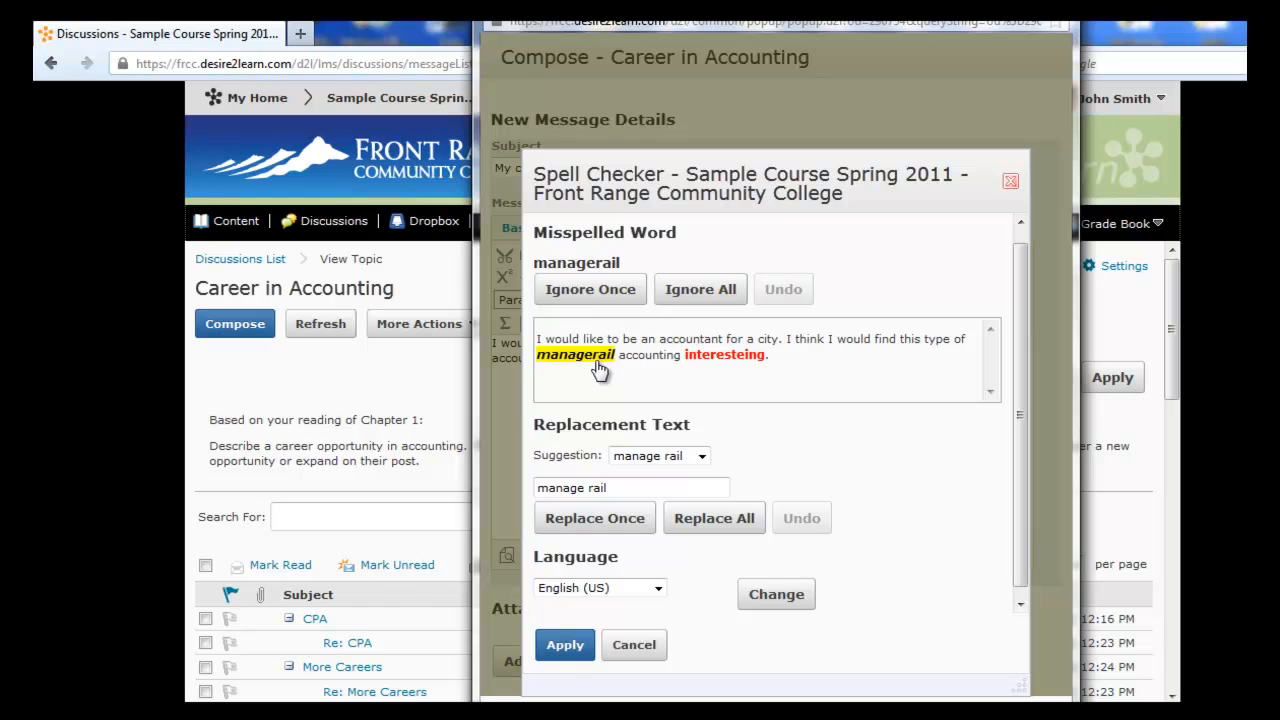
click(588, 292)
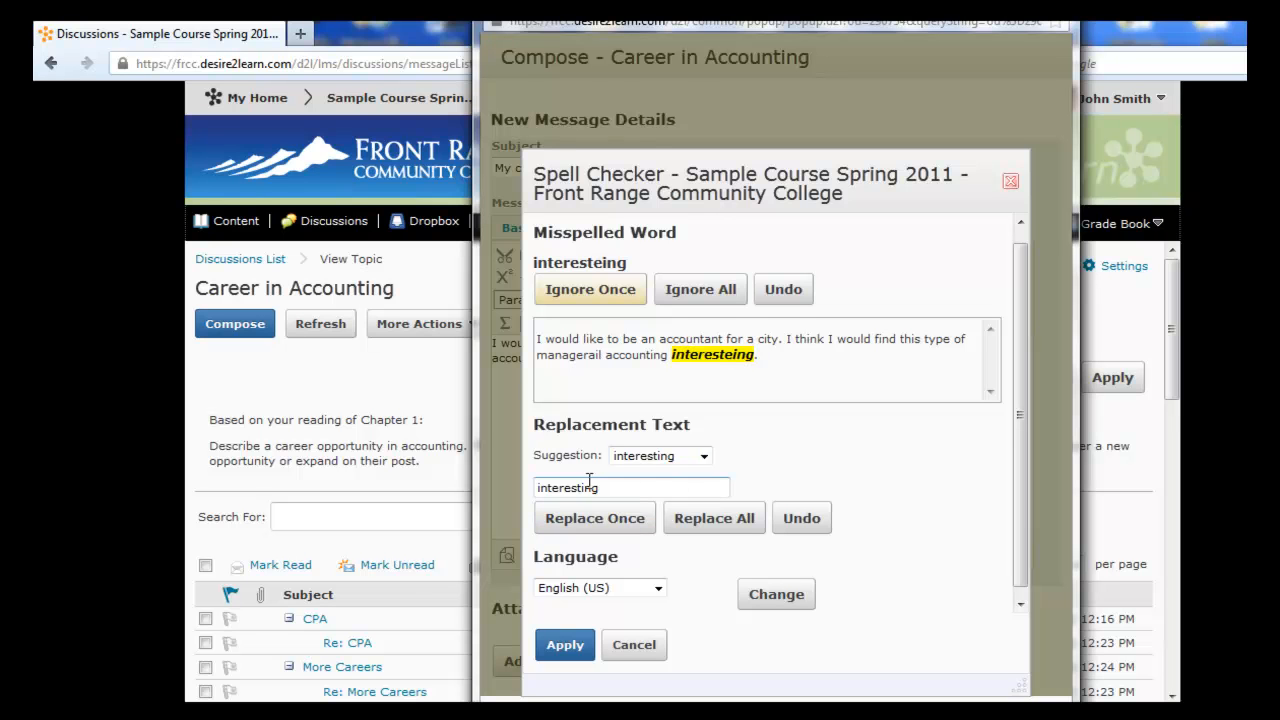
click(583, 522)
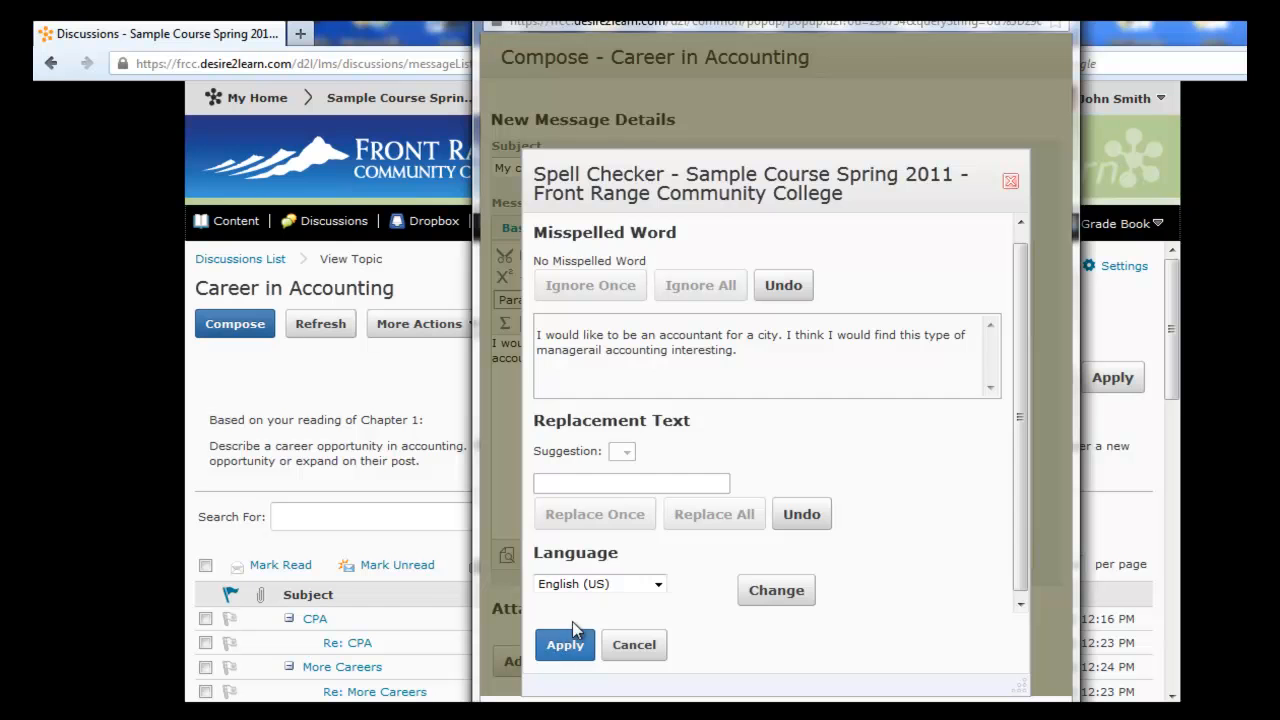
click(563, 648)
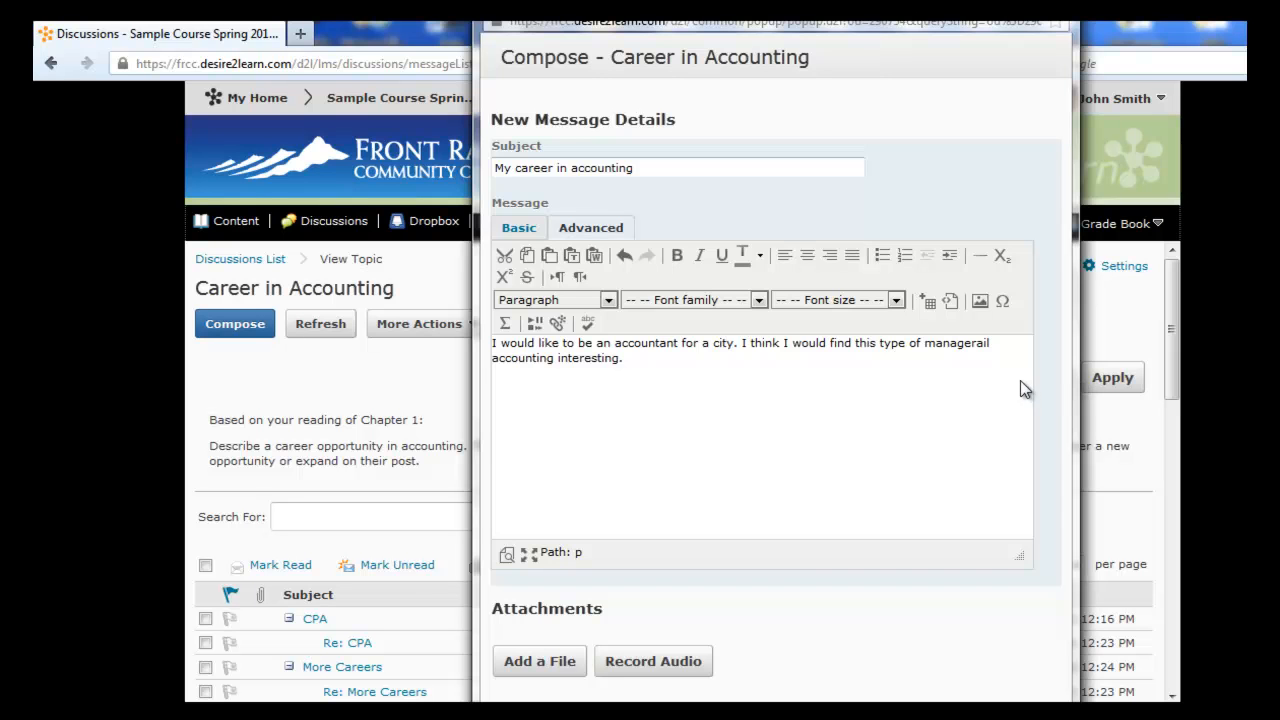
Correct the misspelled word "managerail" to "managerial" in the message body.
click(990, 343)
key(BackSpace)
key(BackSpace)
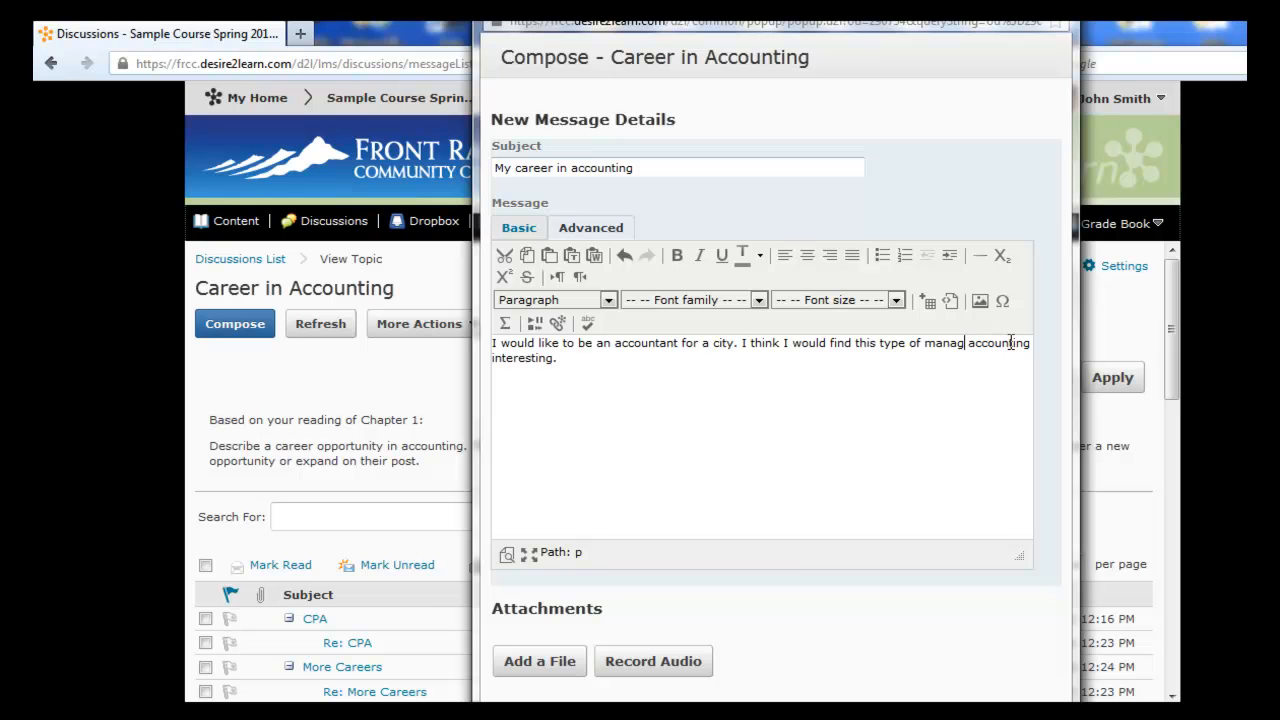
text(erial)
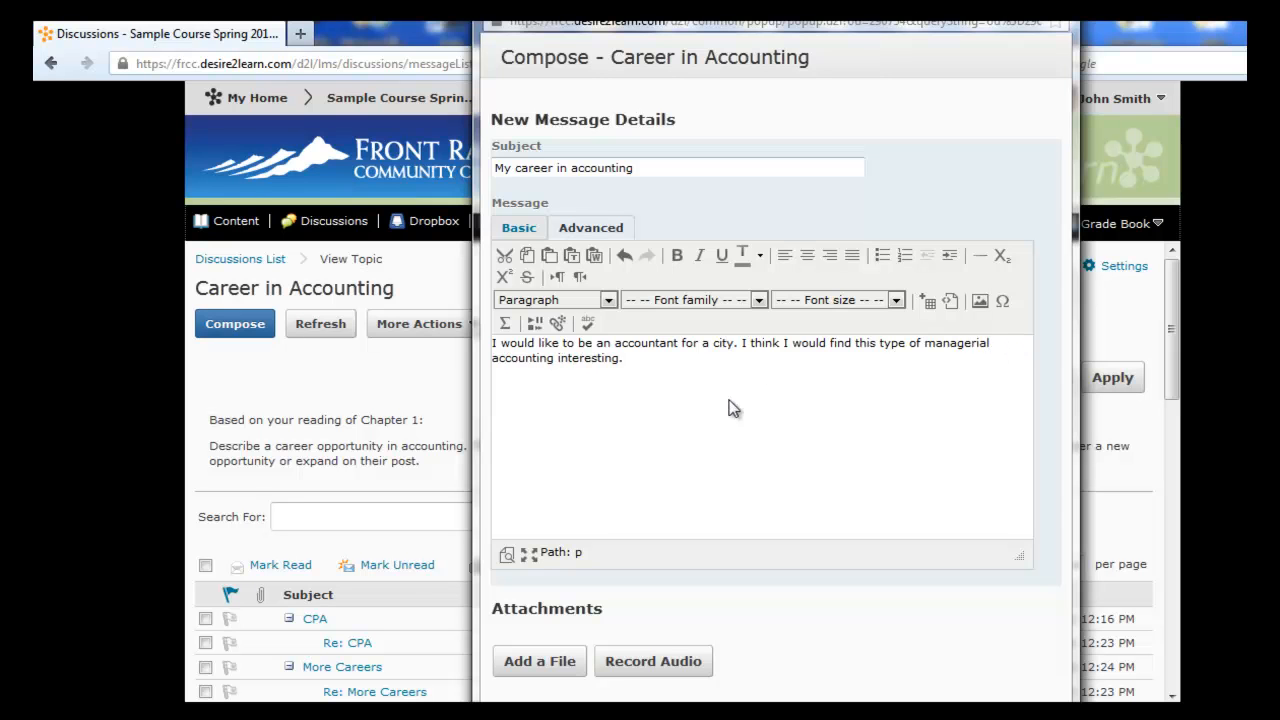
Post the finished "My career in accounting" message to the Career in Accounting topic.
click(628, 344)
drag(870, 12, 731, 0)
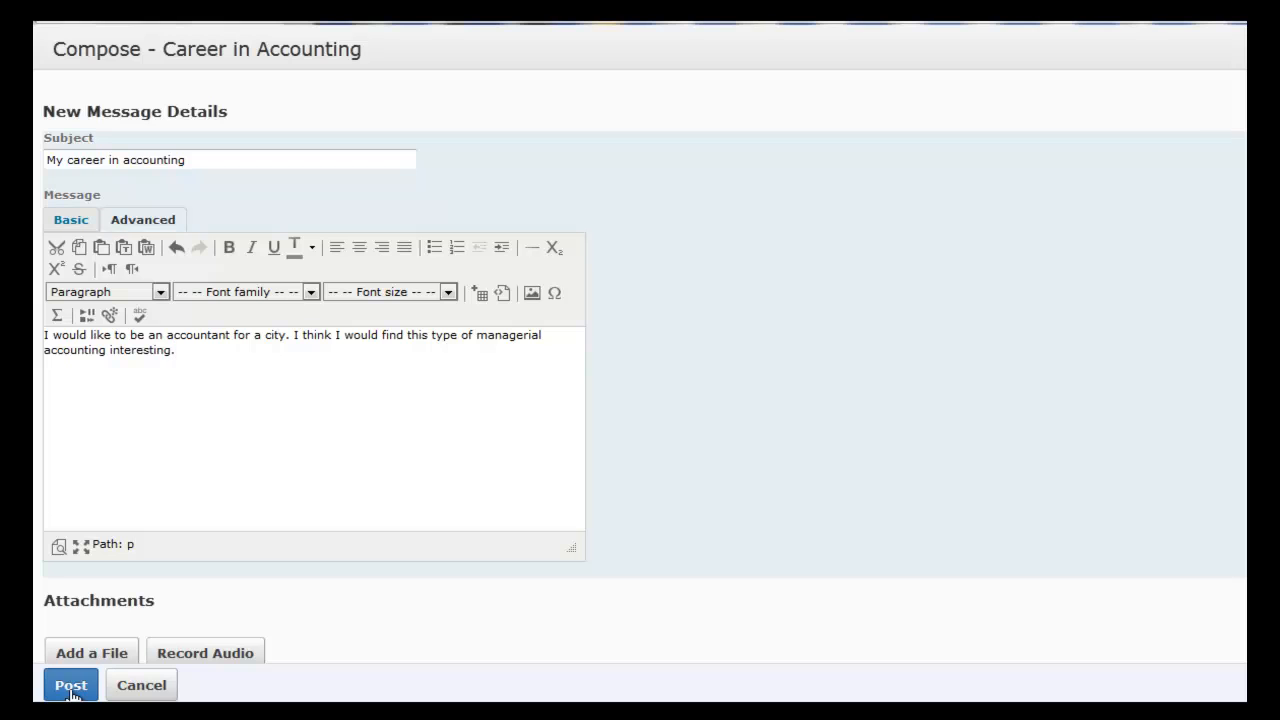
click(70, 686)
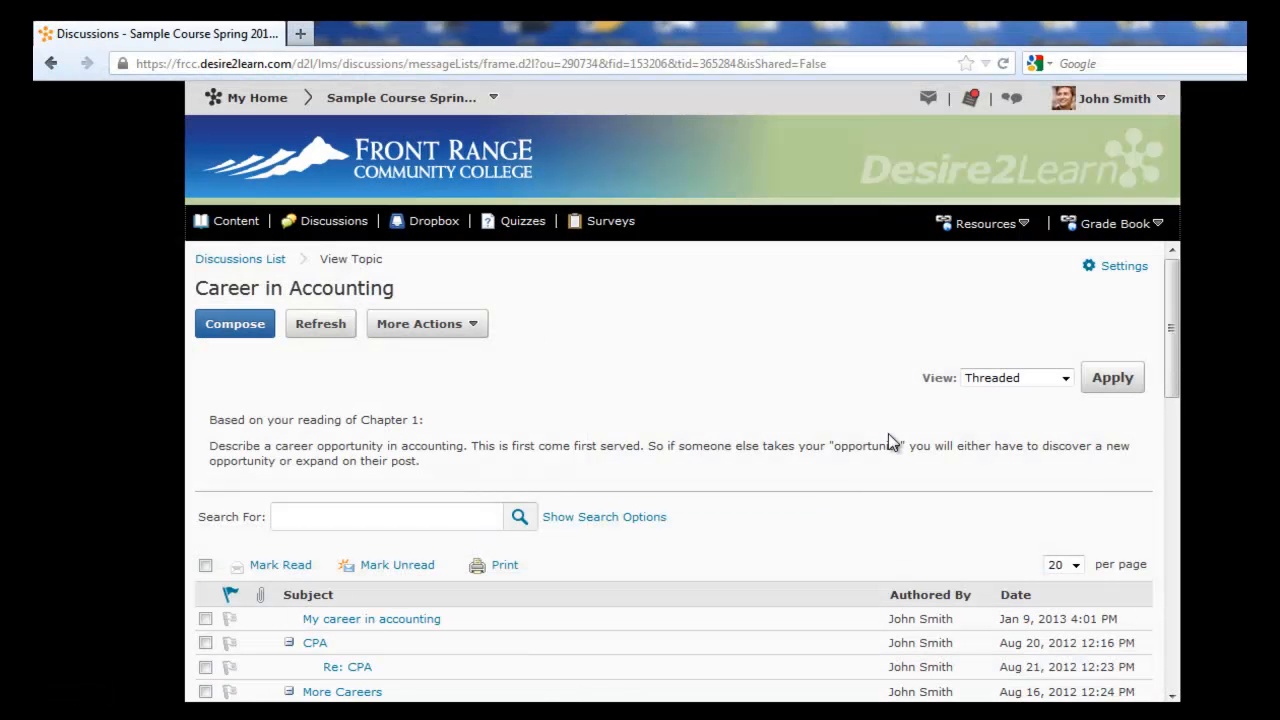
Open the posted "My career in accounting" message from the topic list to review it, and close it again.
scroll(888, 440, down, 3)
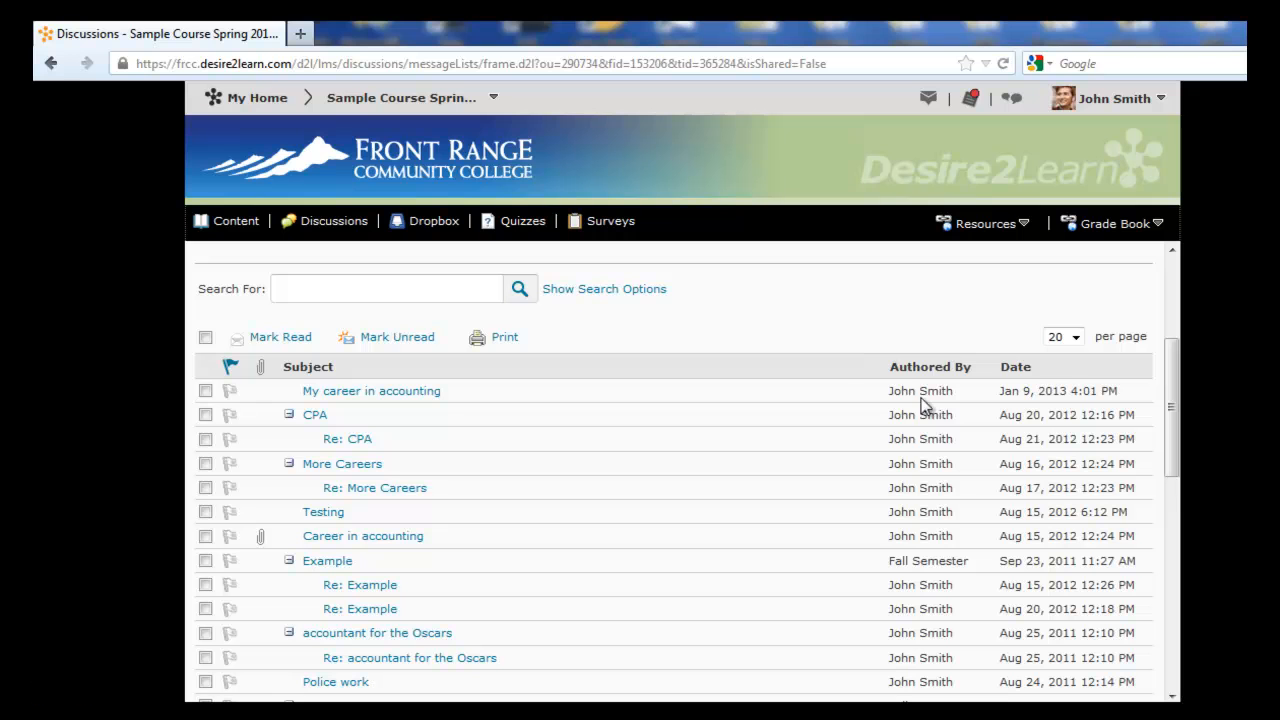
click(420, 393)
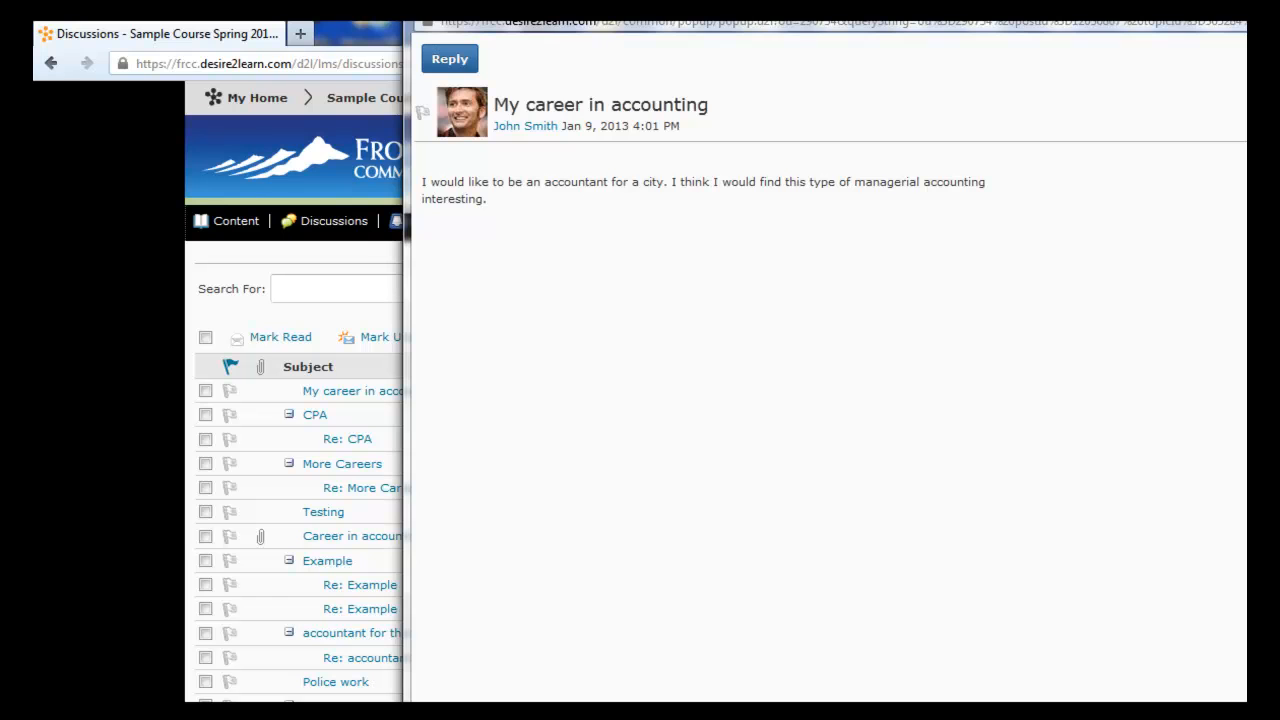
key(alt+F4)
scroll(745, 427, down, 1)
scroll(745, 427, up, 1)
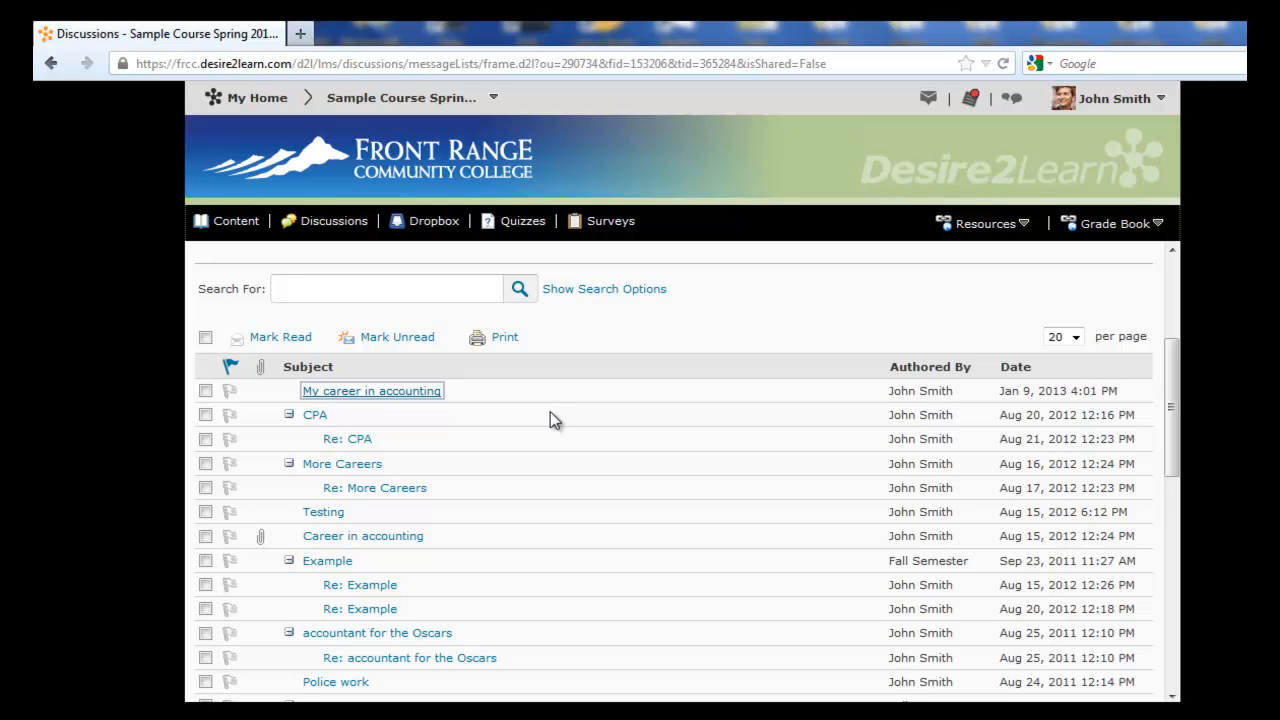
Reply to the "accountant for the Oscars" post, writing "I also find that very interesting." above the quoted message.
scroll(550, 420, down, 2)
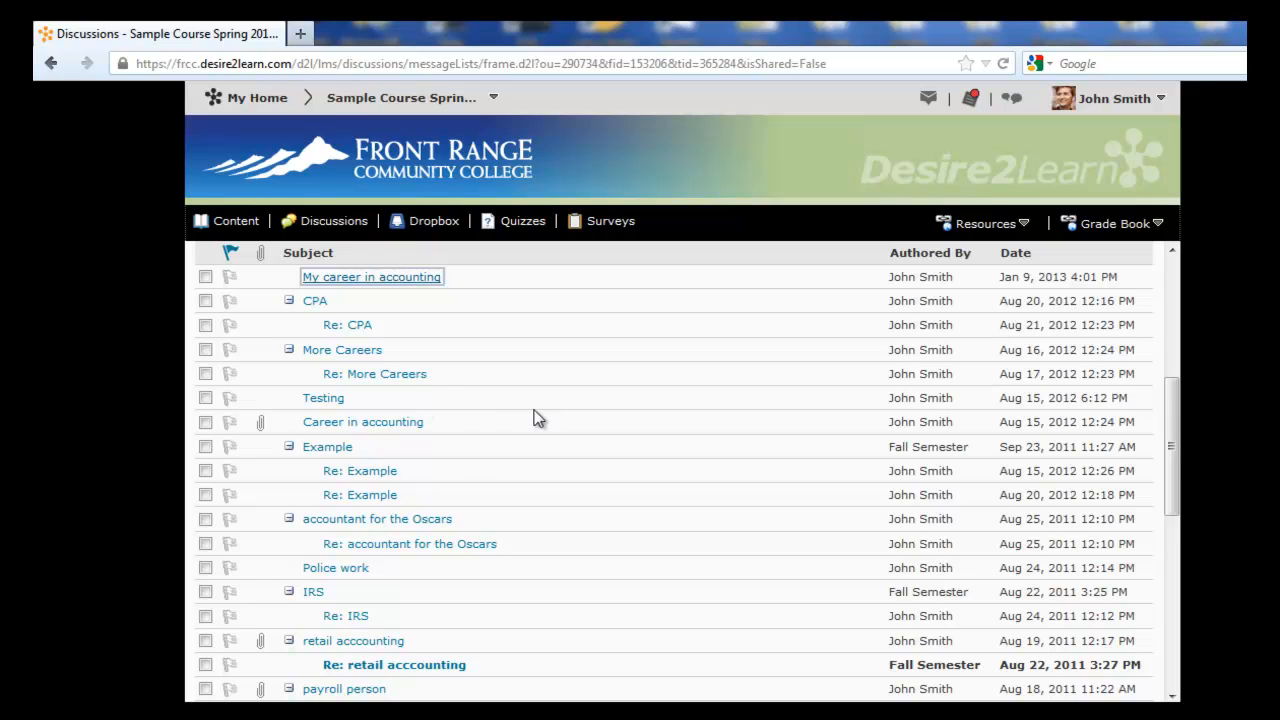
click(328, 522)
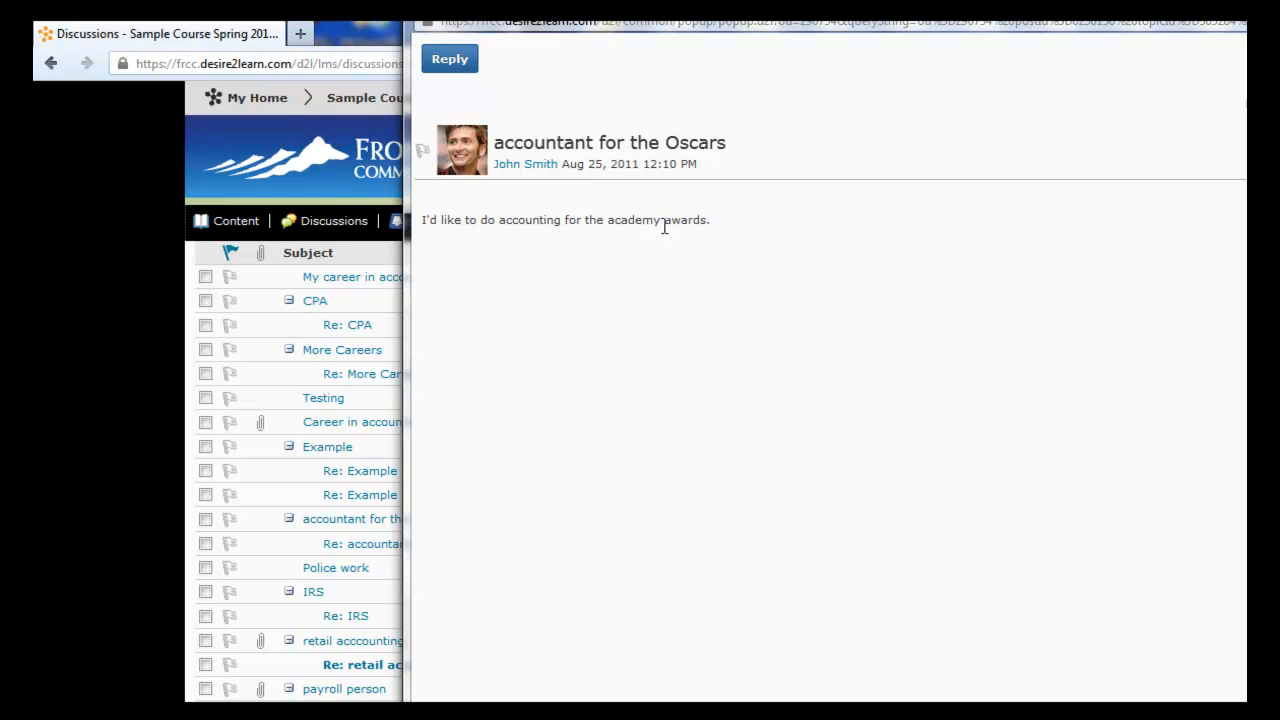
click(450, 60)
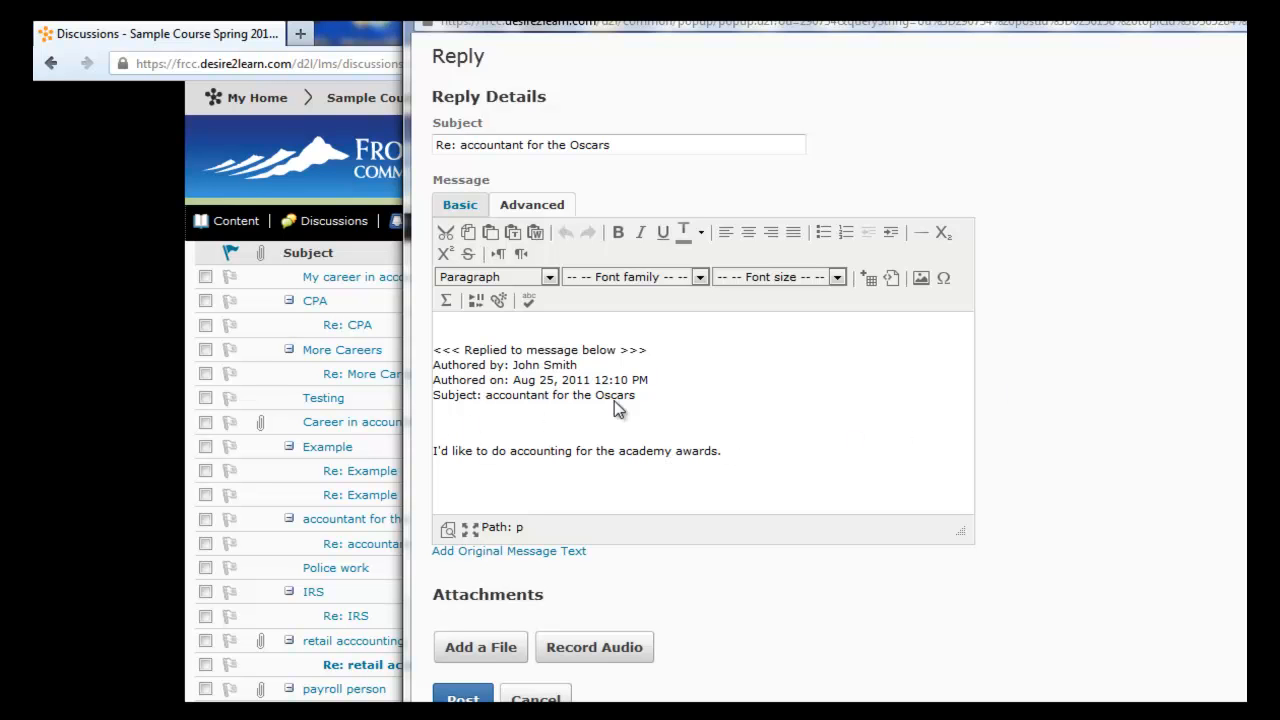
click(449, 323)
text(I also find that very intee)
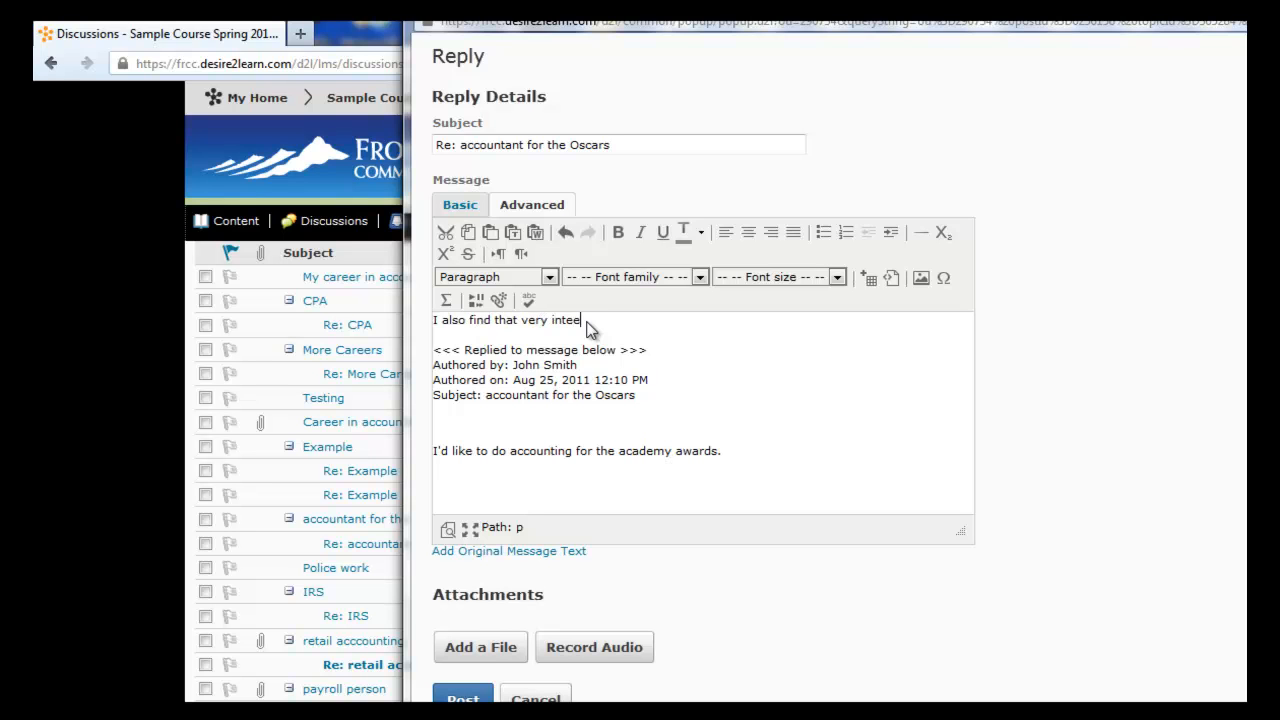
key(BackSpace)
text(resting.)
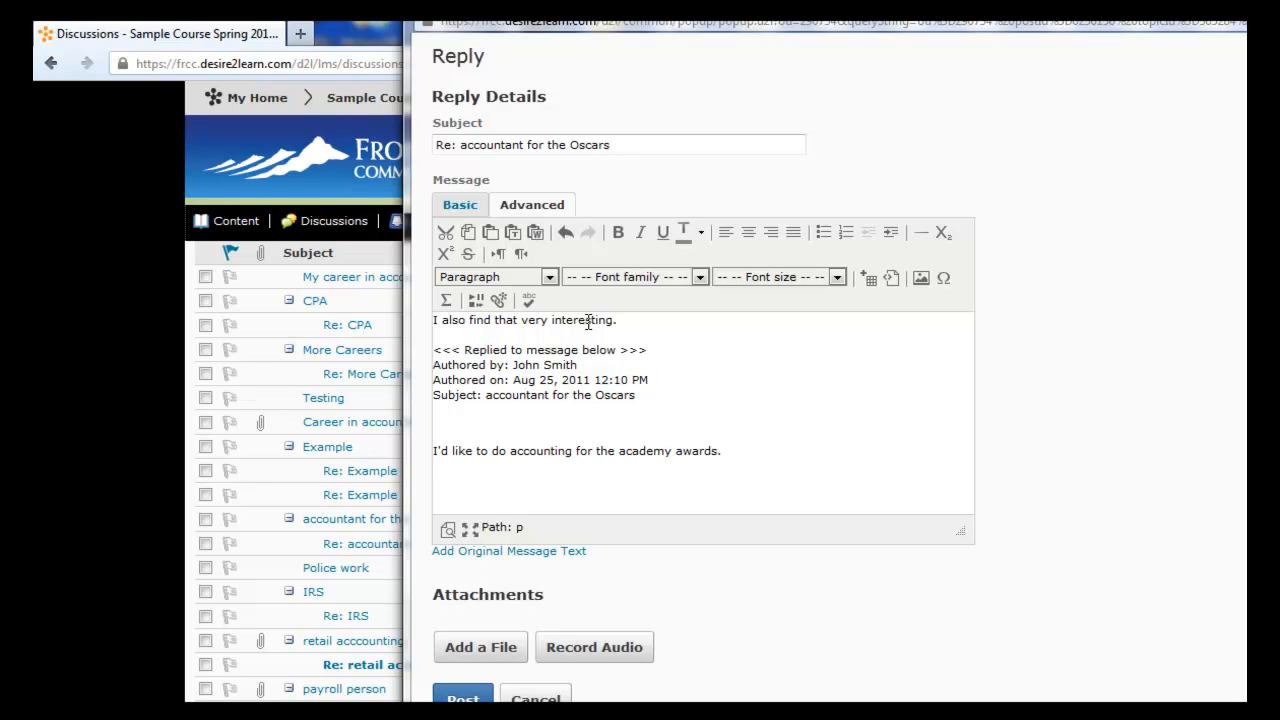
Spell-check the reply and post it, closing the original message's window.
click(530, 302)
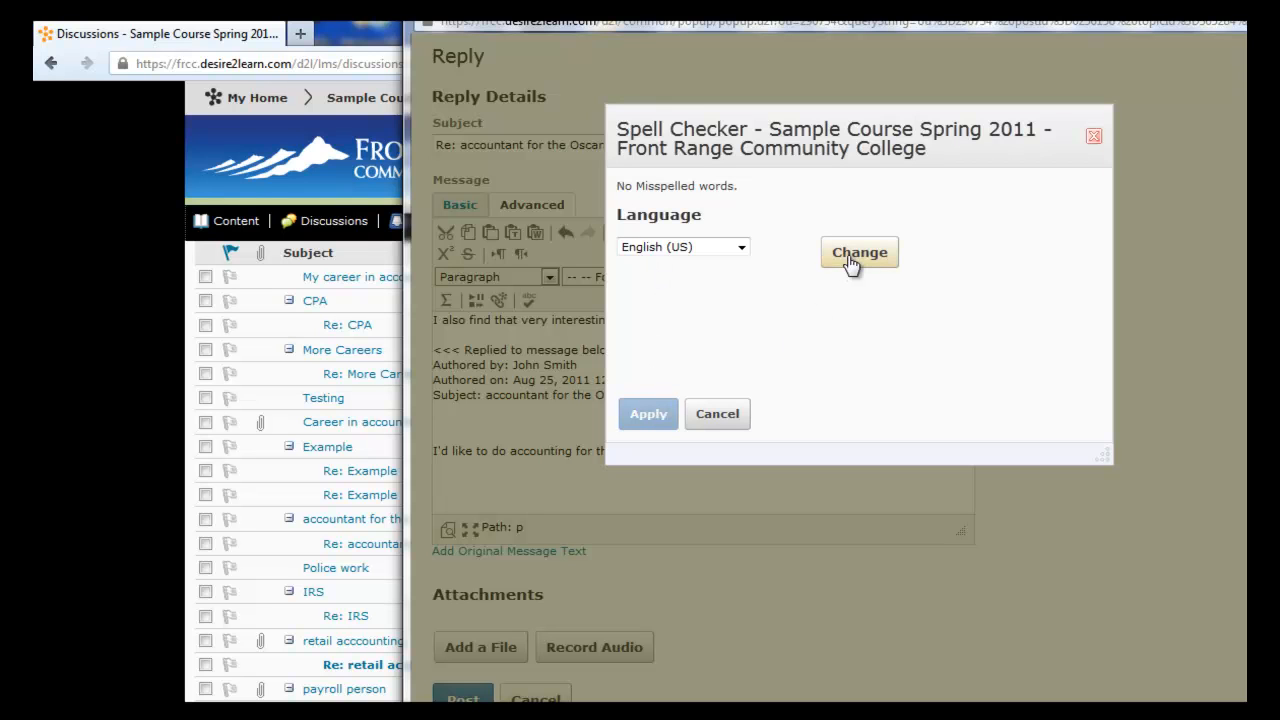
click(726, 420)
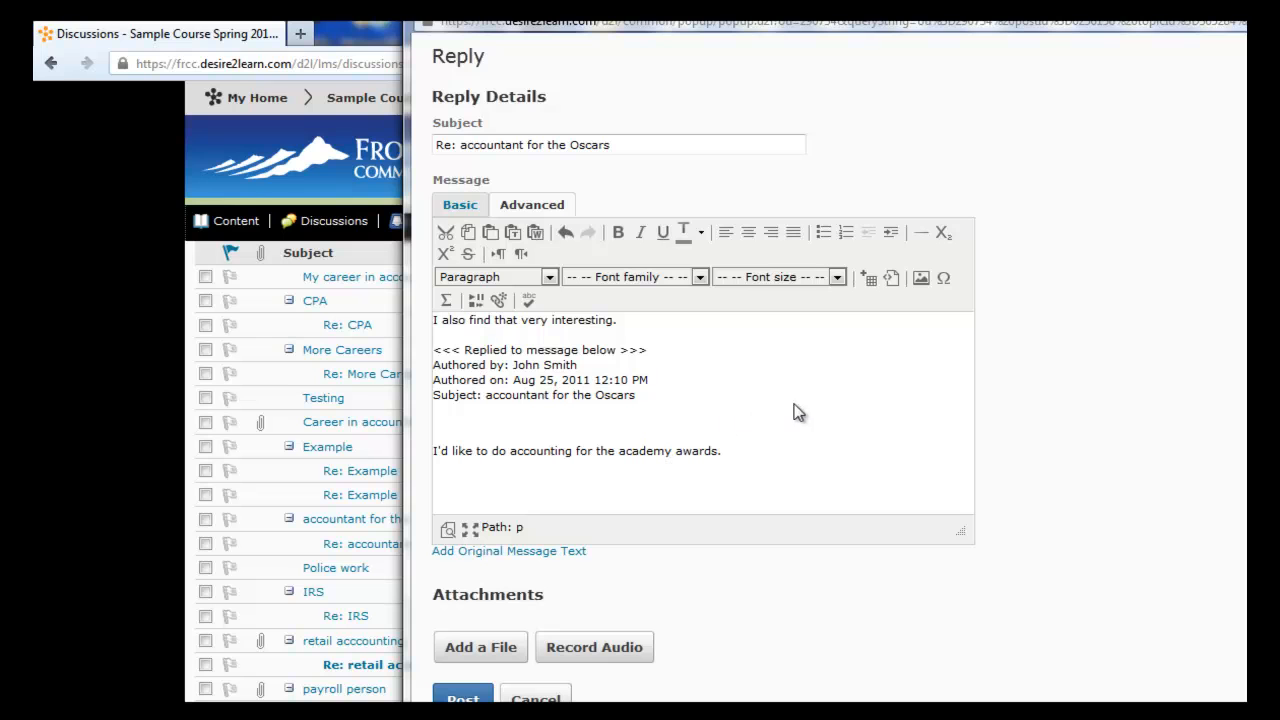
triple_click(860, 85)
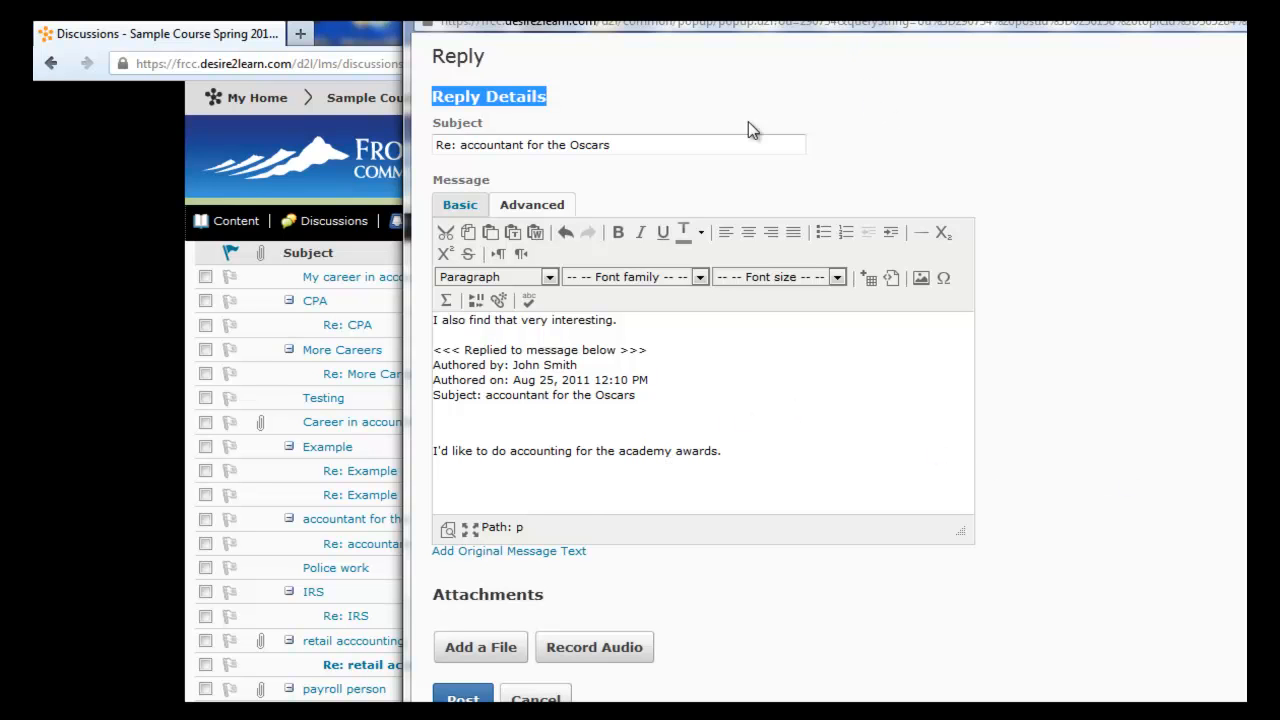
click(460, 695)
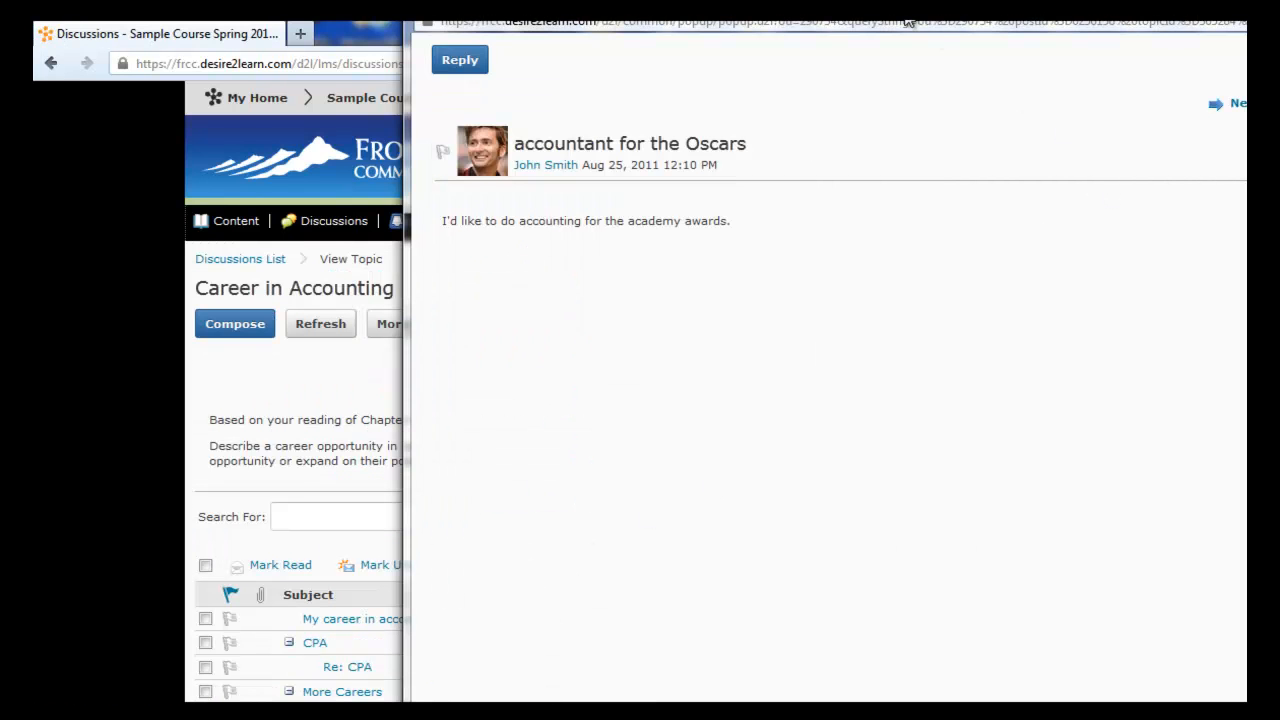
click(1168, 51)
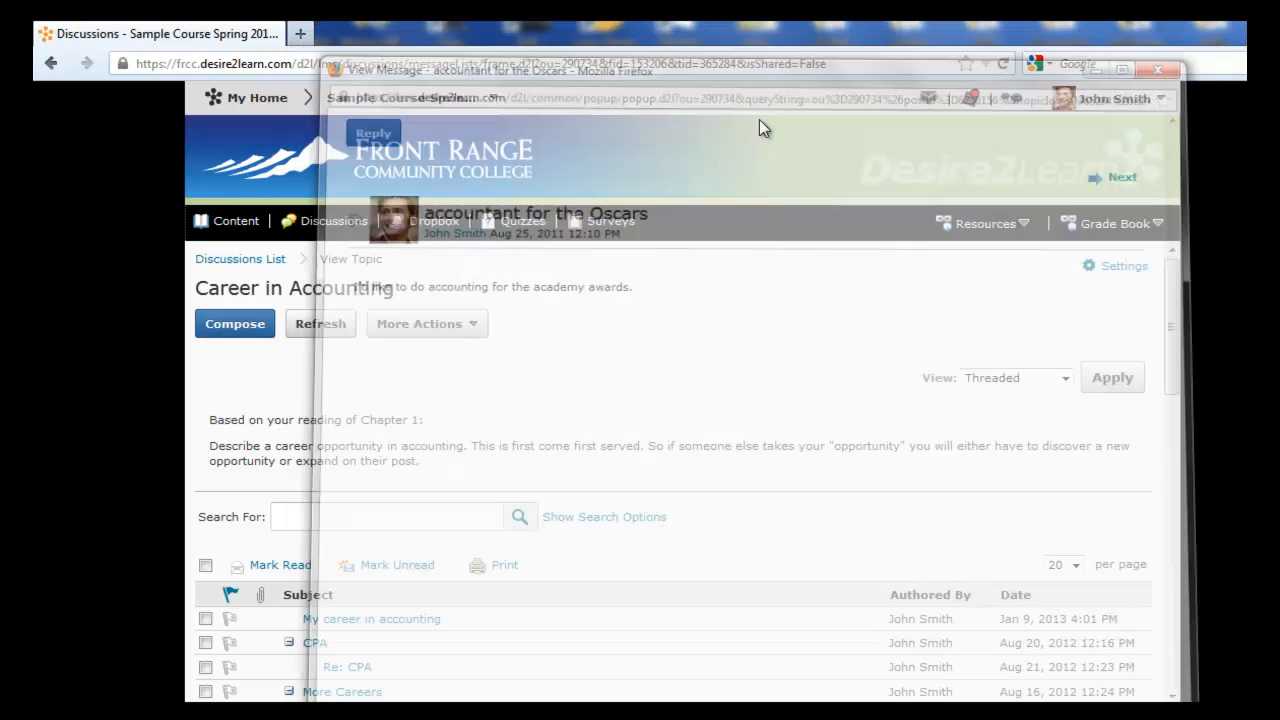
Open the new "Re: accountant for the Oscars" reply in the thread to review it, and return to the topic list.
scroll(635, 551, down, 3)
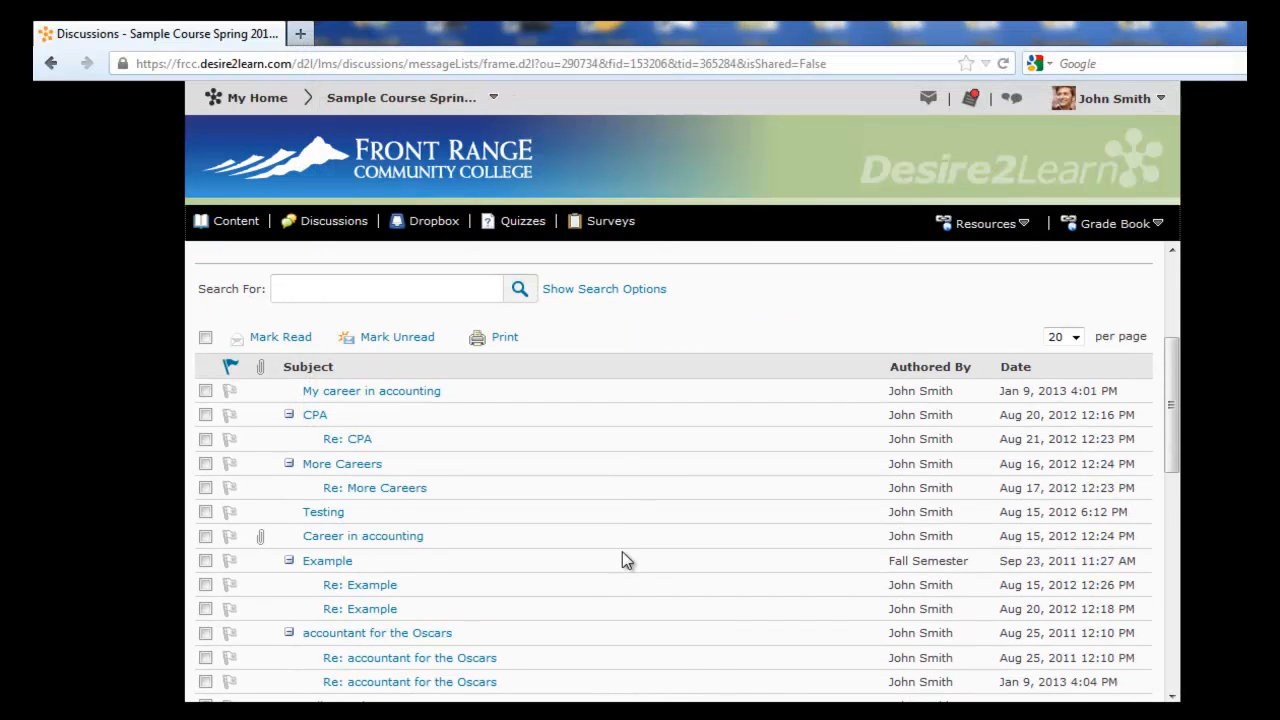
scroll(460, 529, down, 2)
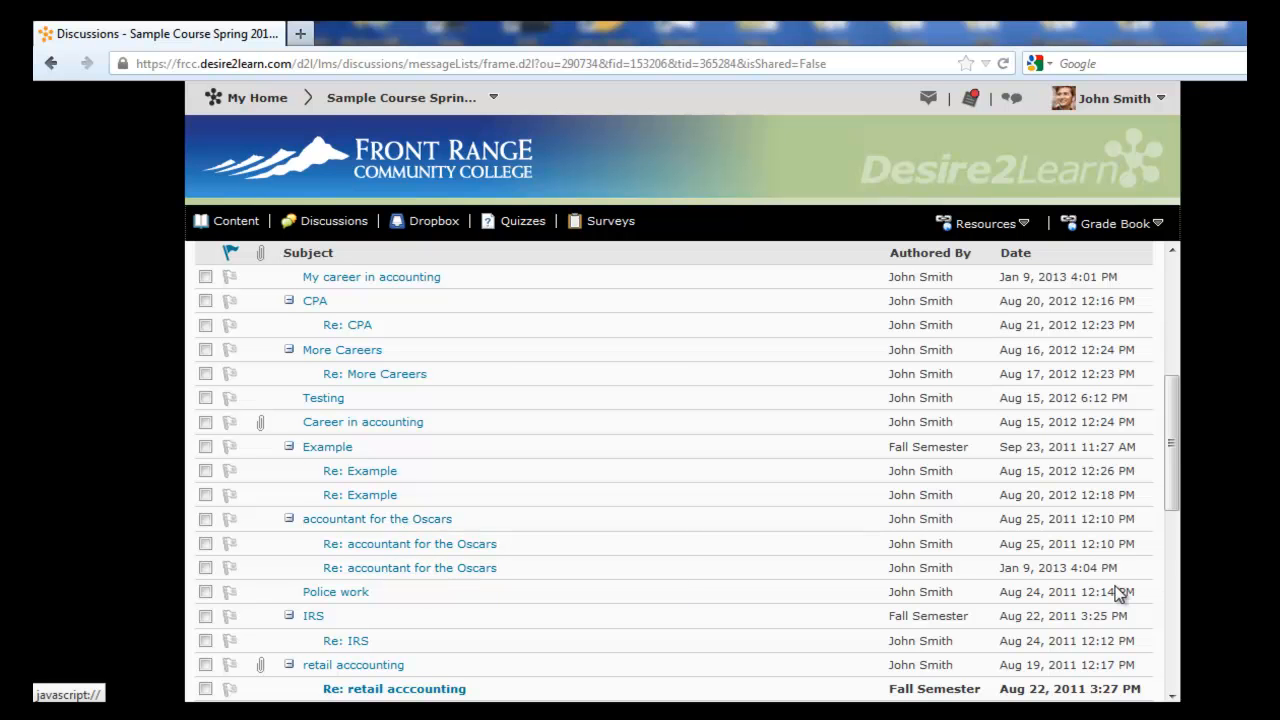
click(356, 577)
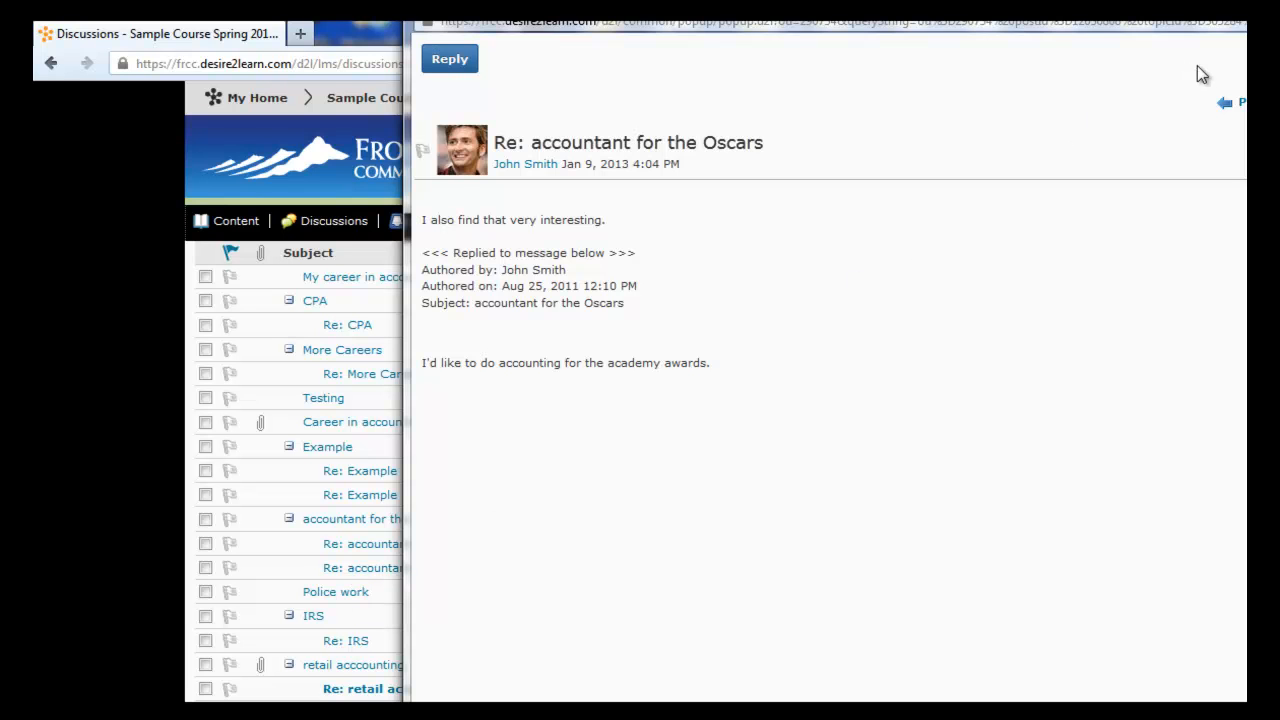
click(1207, 28)
scroll(828, 450, up, 5)
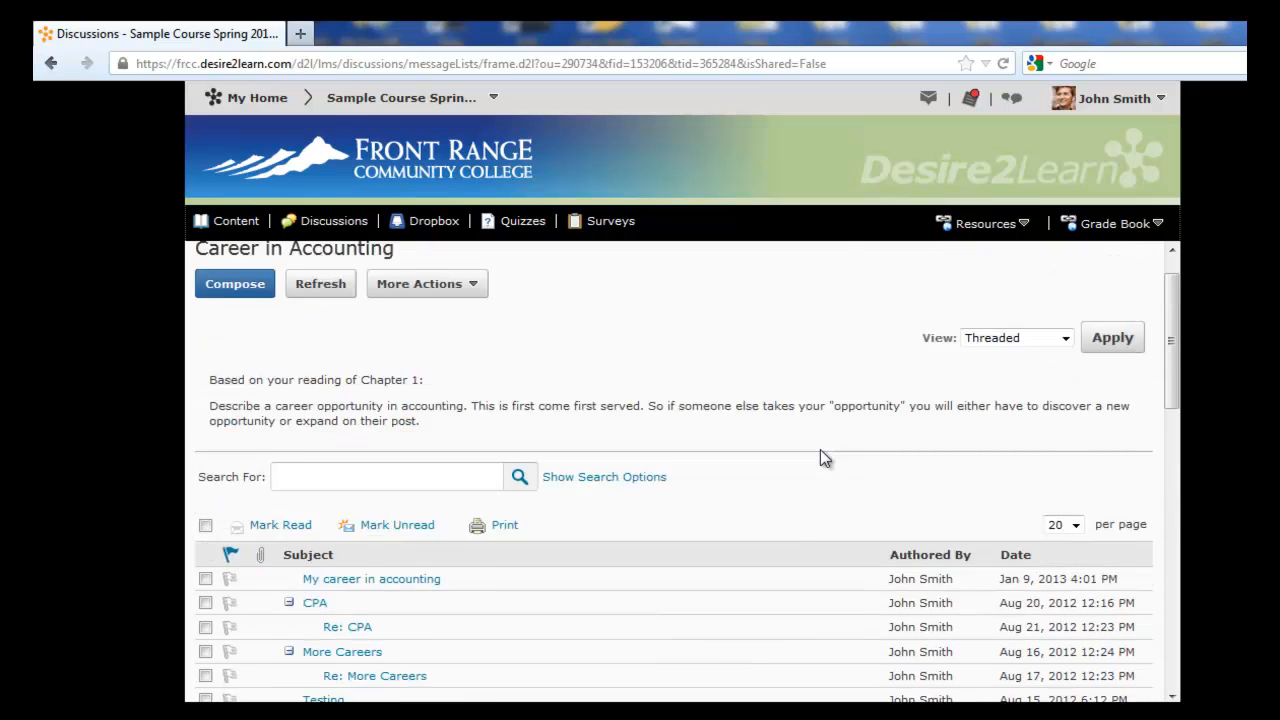